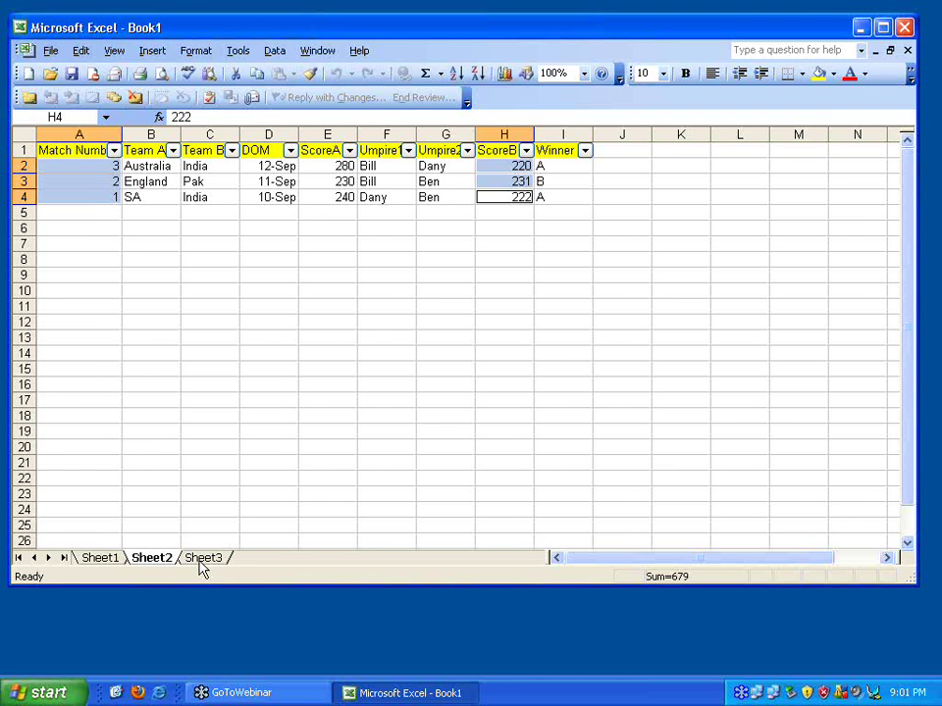
Step: Leave the Sheet2 match data and bring up the empty Sheet3 of Book1
left_click(200, 563)
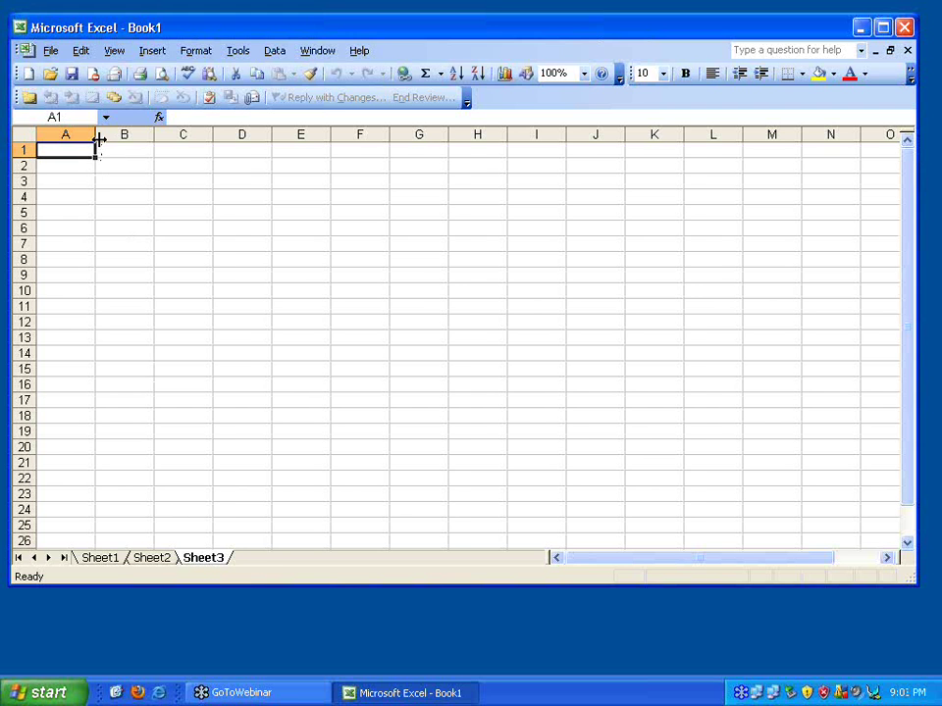
Step: Widen column A and enter the title 'Data used in reservation system' in A1
left_click_drag(98, 140, 219, 138)
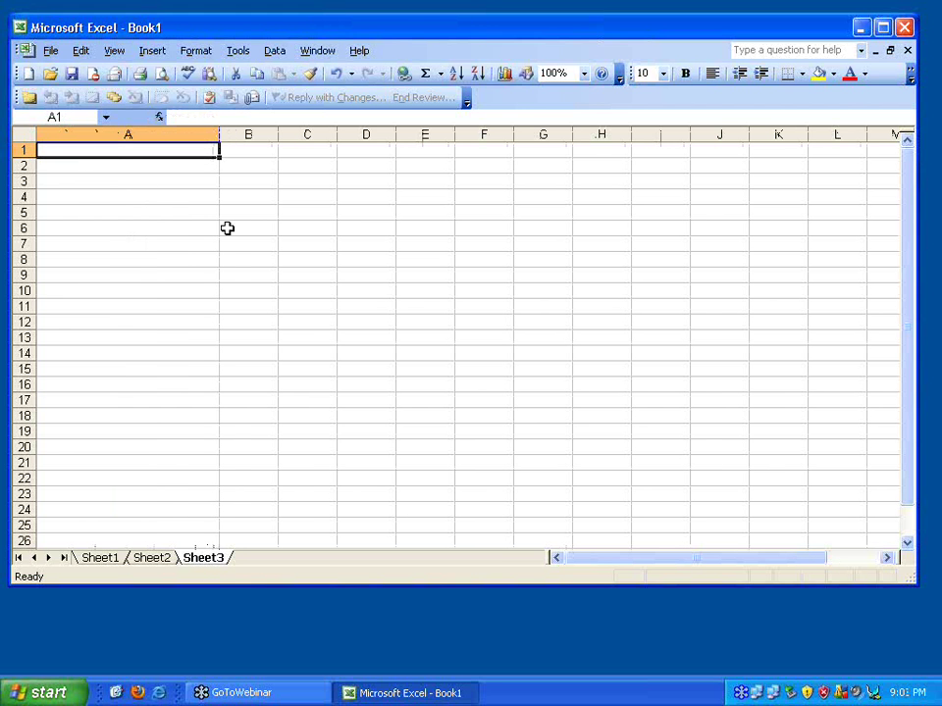
type("Da")
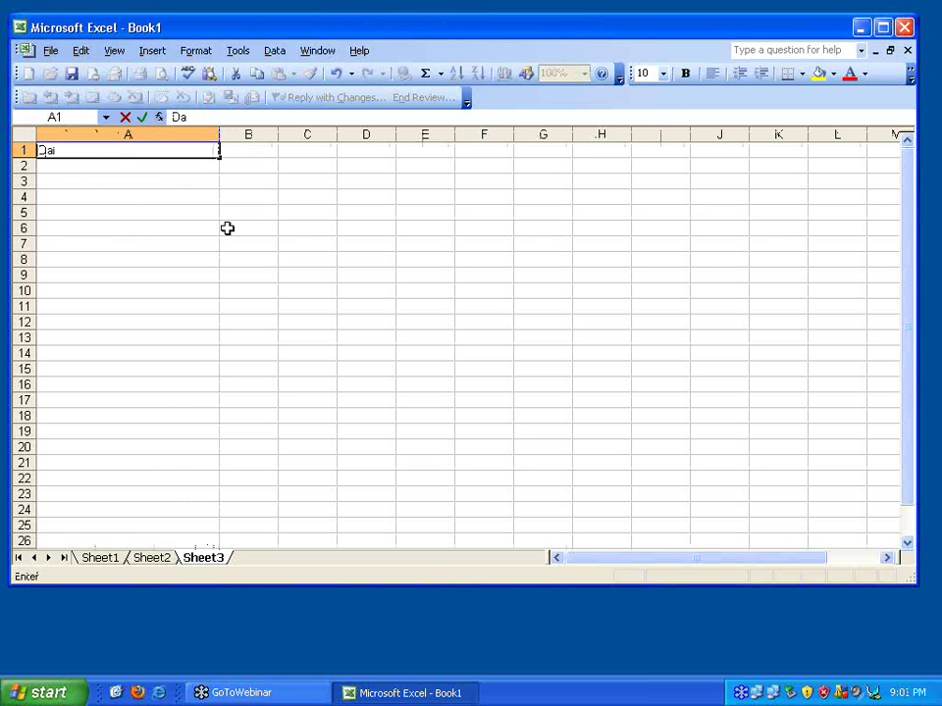
type("ta used in re")
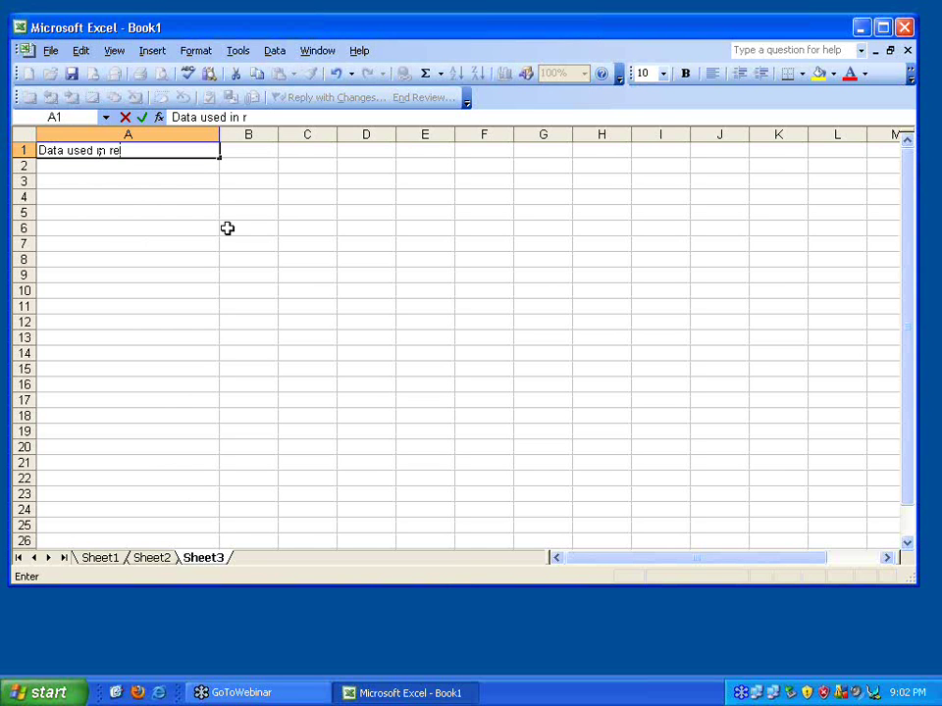
type("servation system")
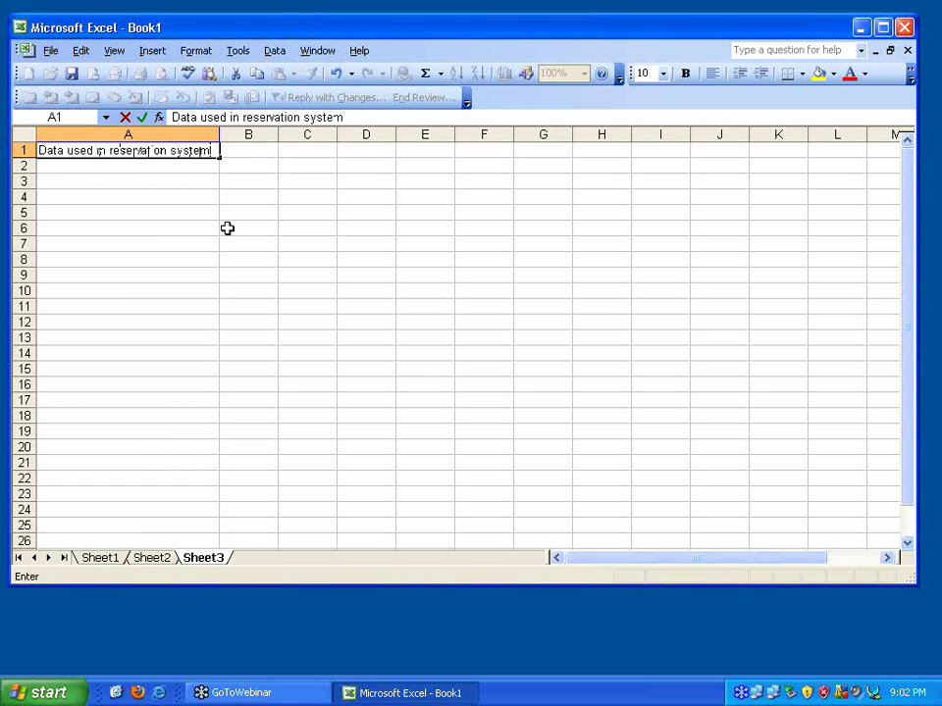
key("Return")
key("Return")
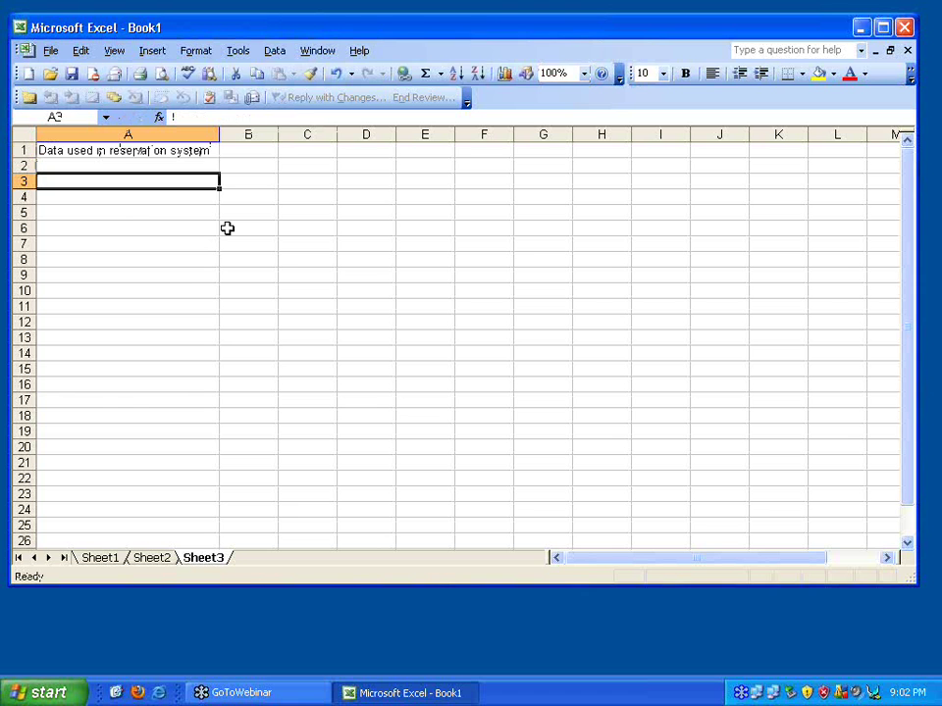
Step: Enter Train number, Train name, Class of travel, Names of passengers and DOJ in A3:A7
type("Train number")
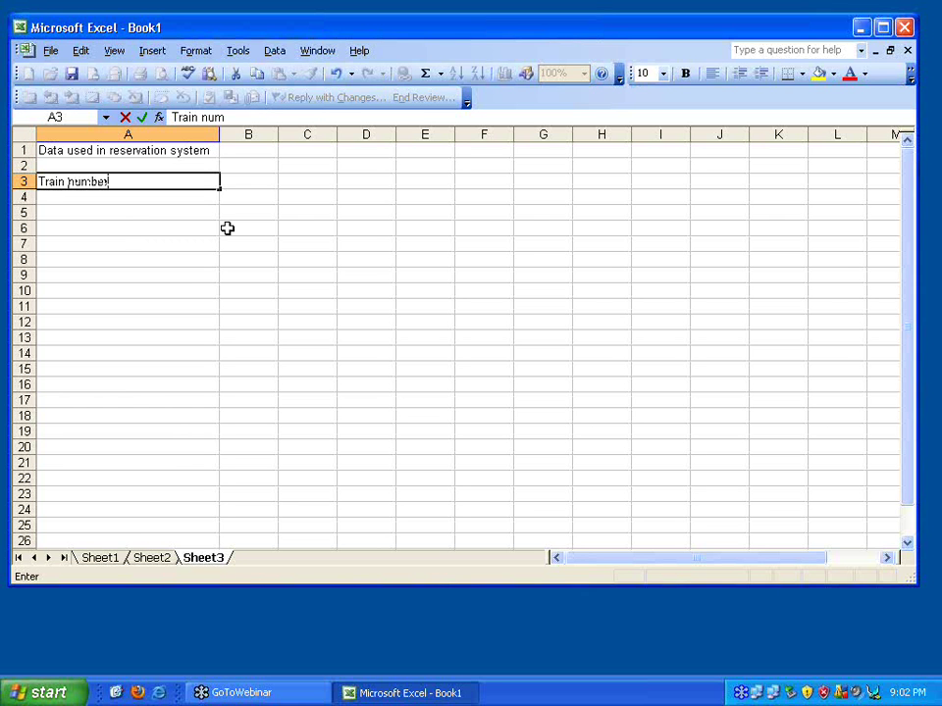
key("Return")
type("Train name")
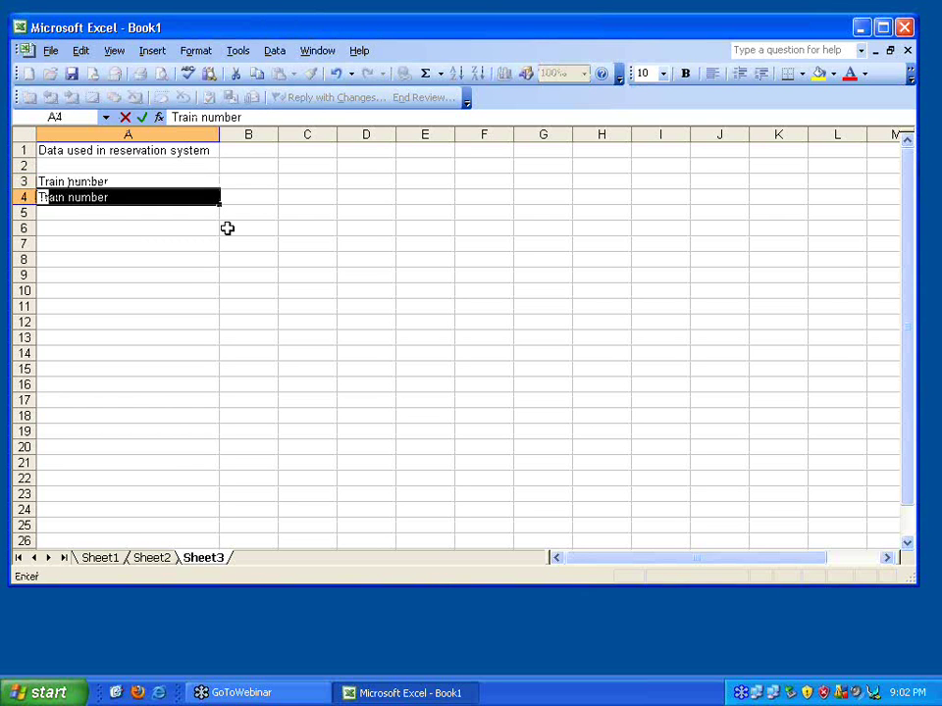
key("Return")
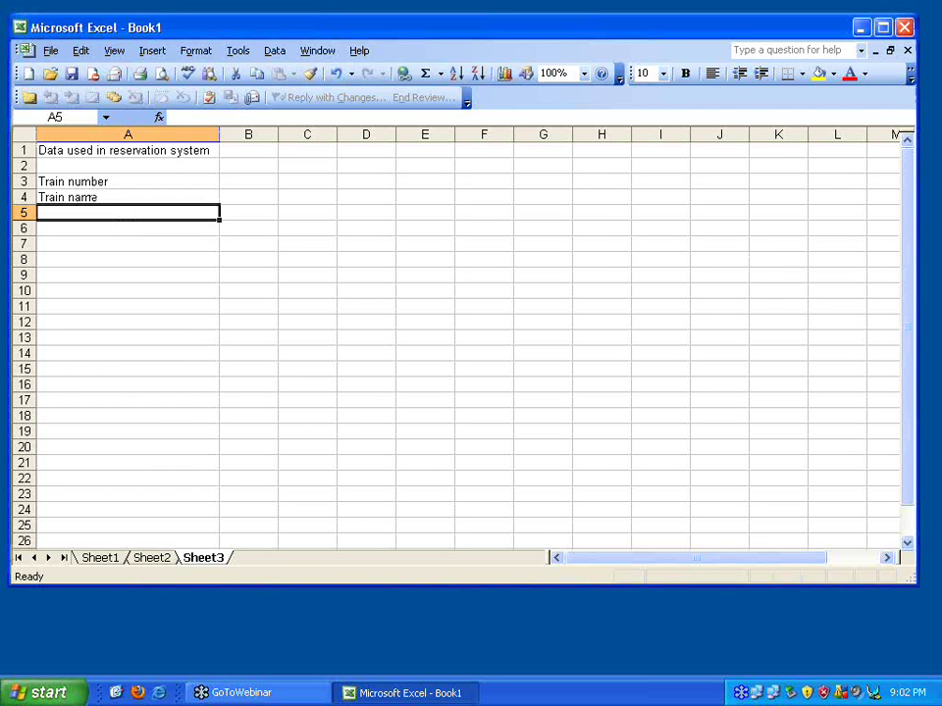
type("Class of t")
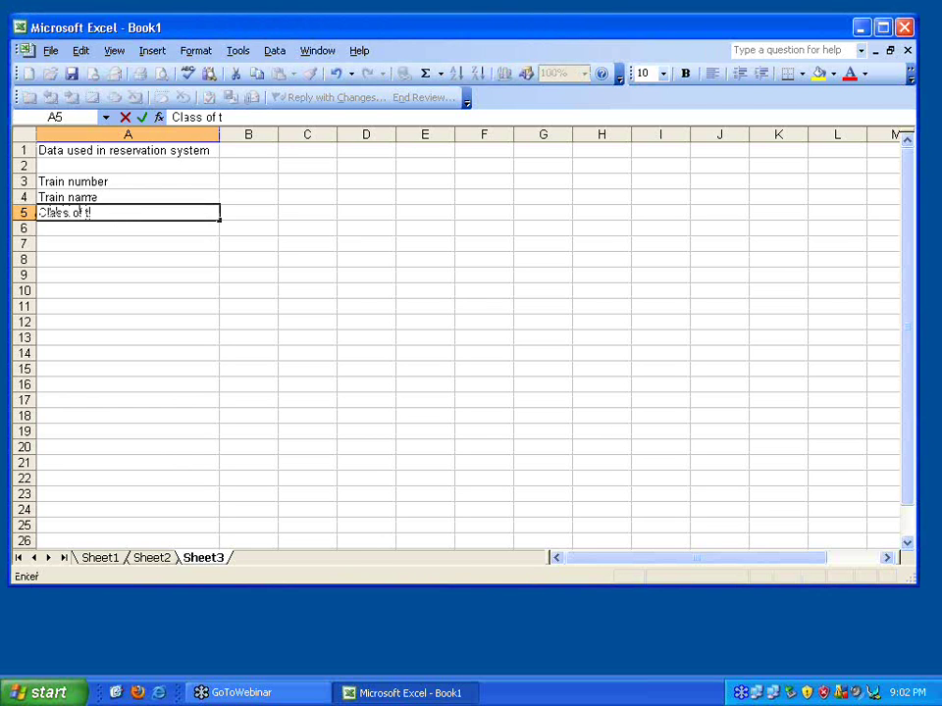
type("ravel")
key("Return")
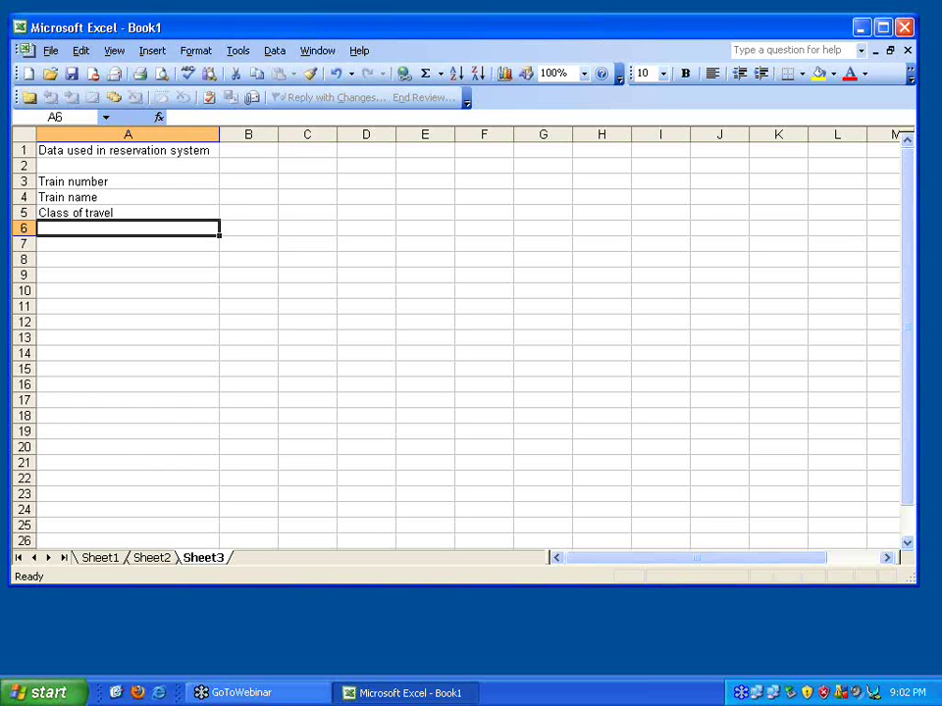
type("Names of pass")
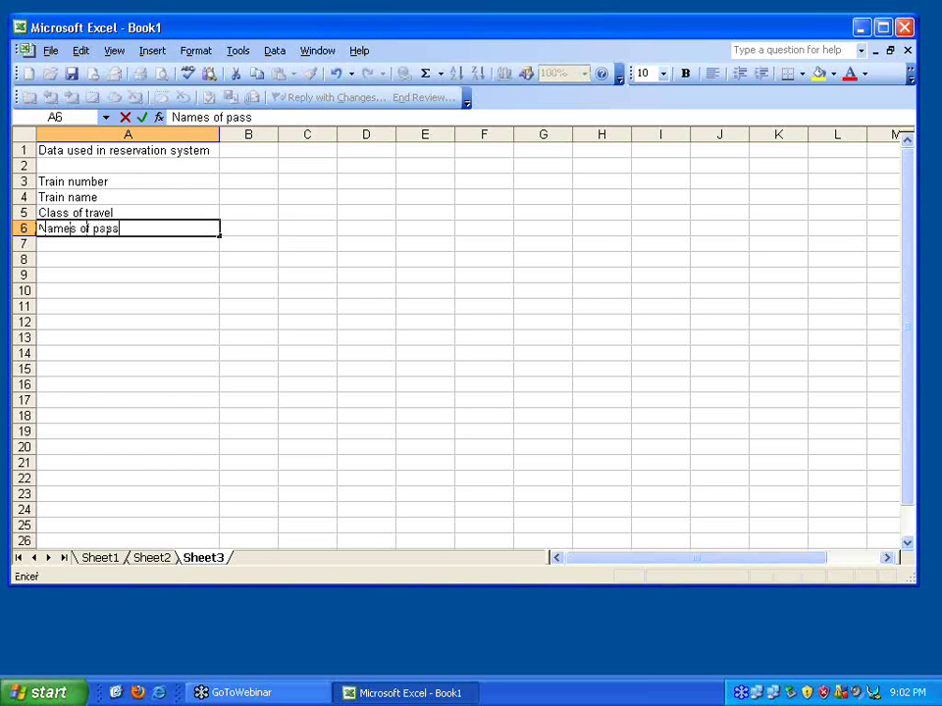
type("engers")
key("Return")
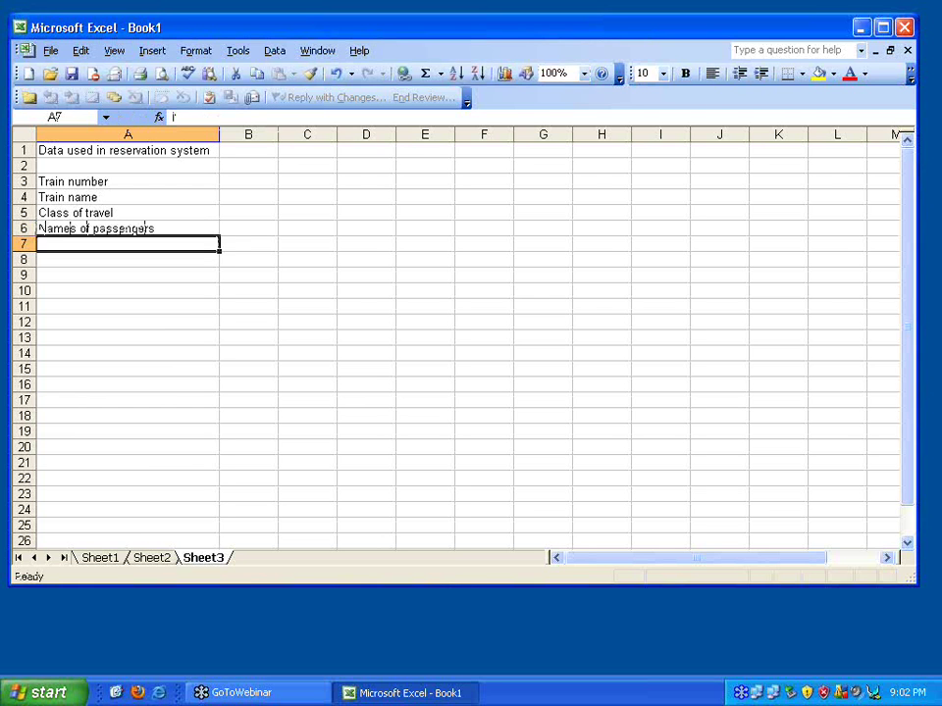
type("DOJ")
key("Return")
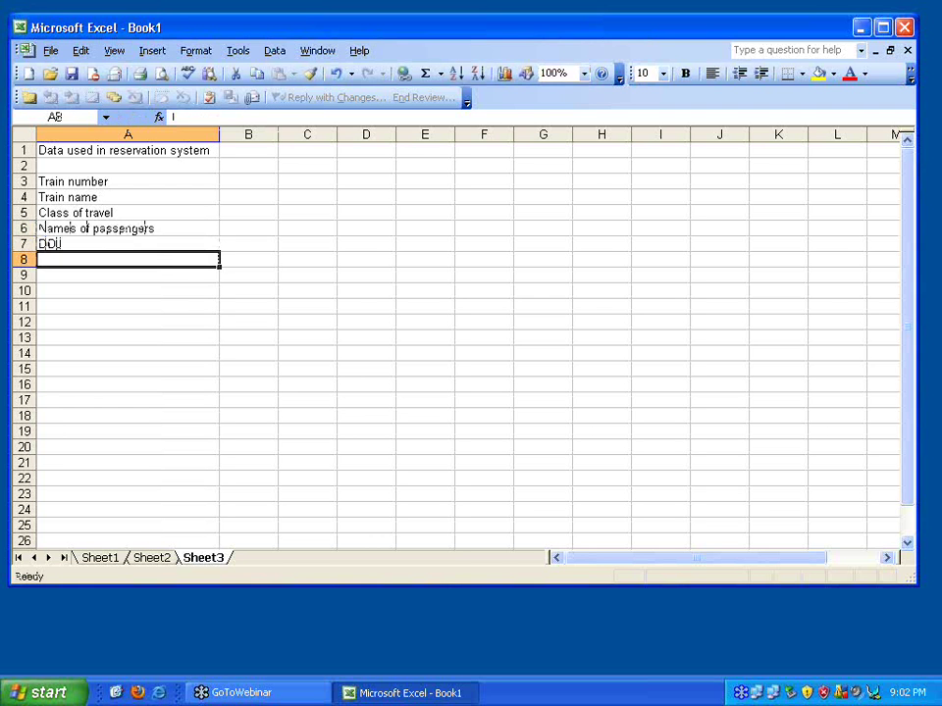
Step: Enter From, To, Seat or Sleeper, Gender and Doctor or Not in A8:A12
type("From")
key("Return")
type("To")
key("Return")
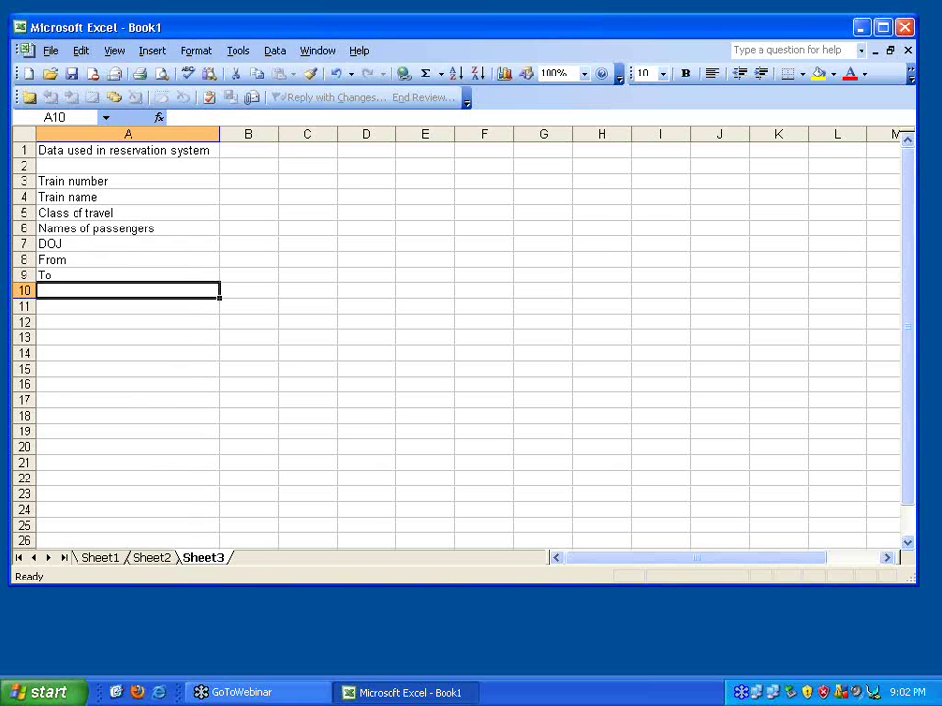
type("Seat or")
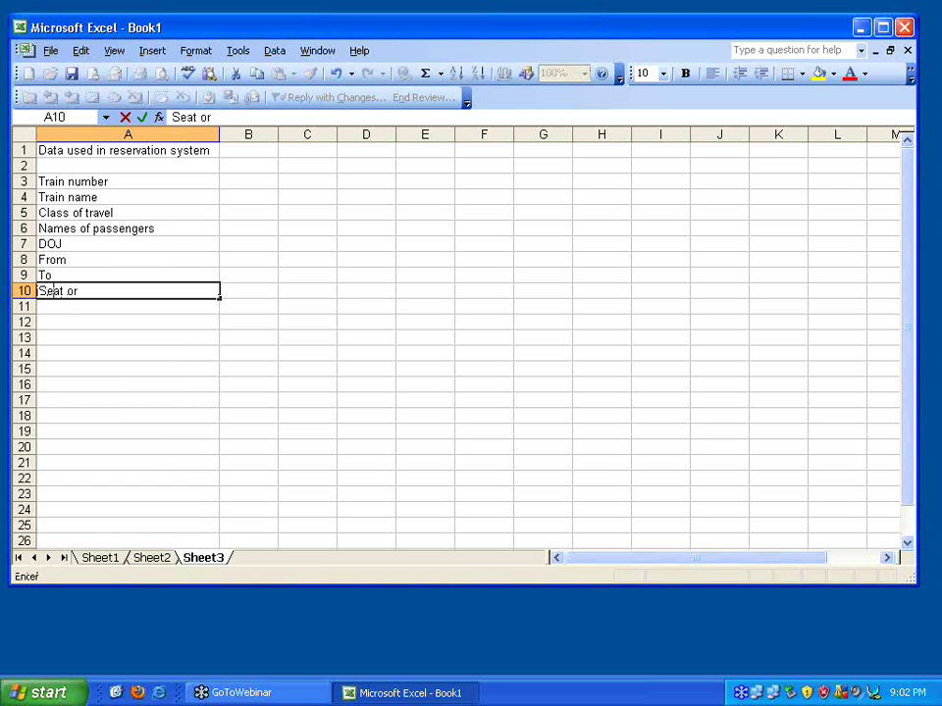
type(" Sleep")
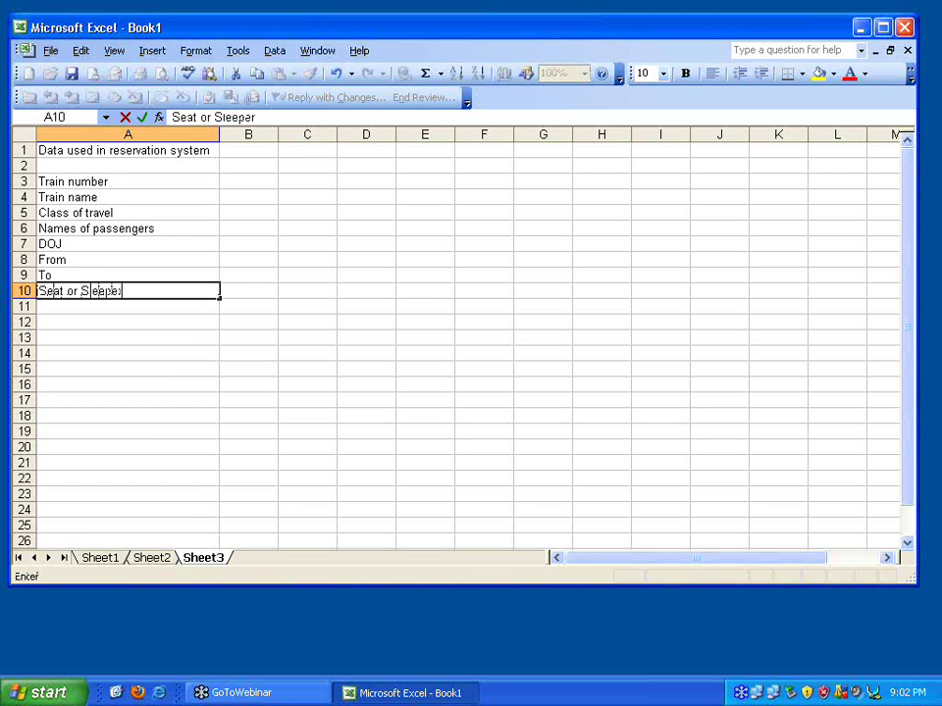
type("er")
key("Return")
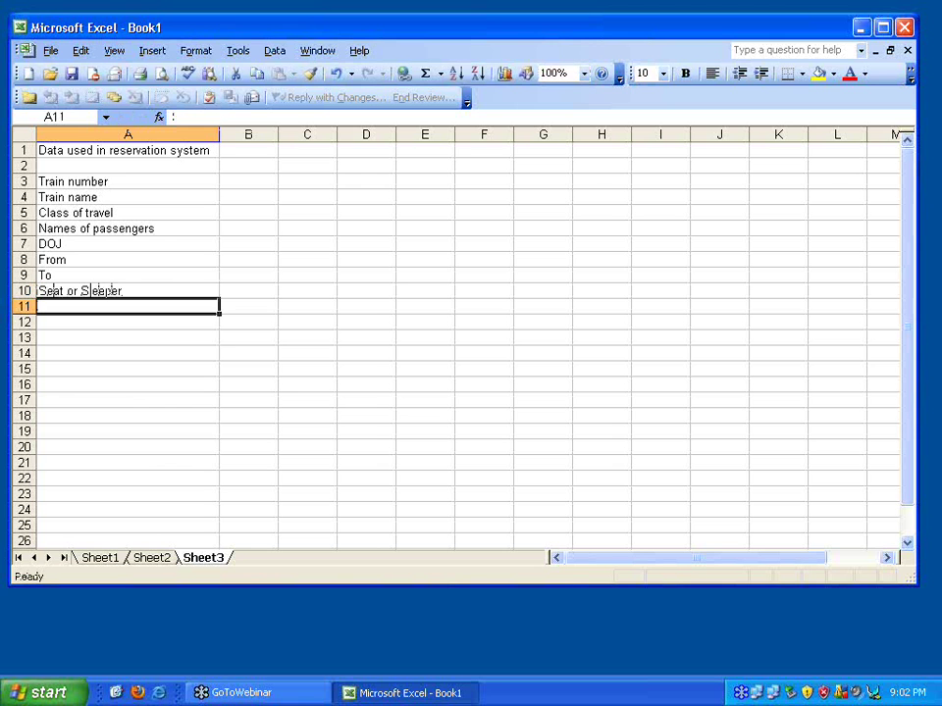
type("Gender")
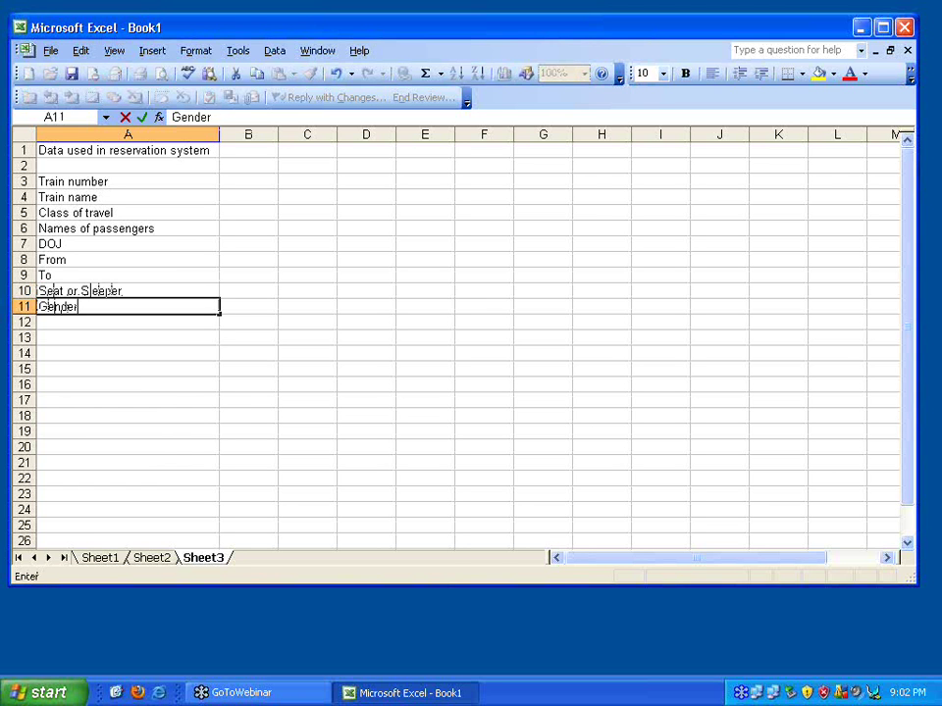
key("Return")
type("Do")
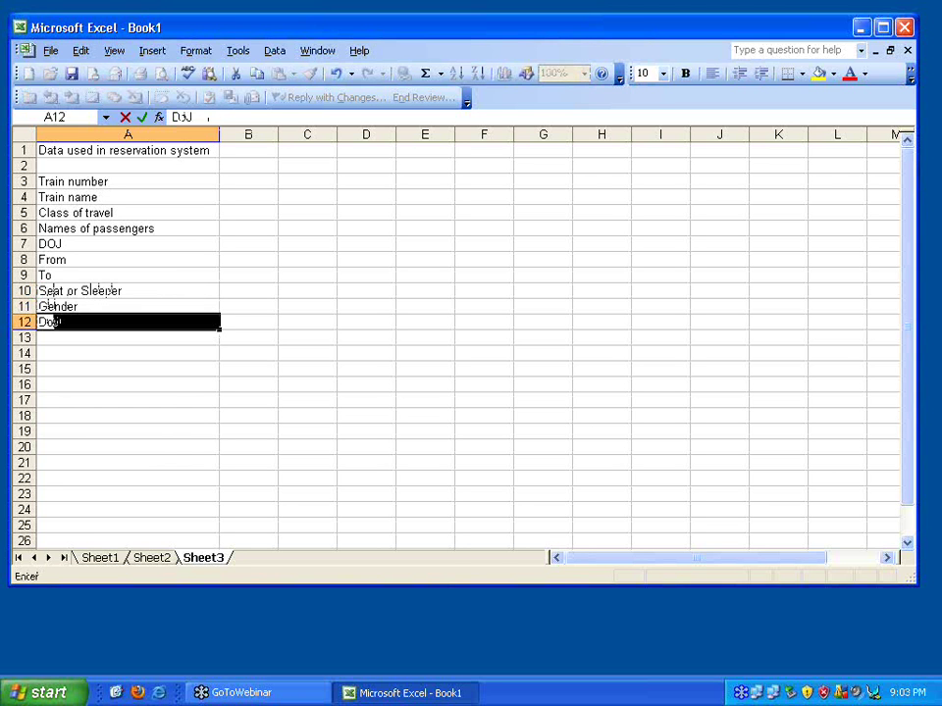
type("ctor or")
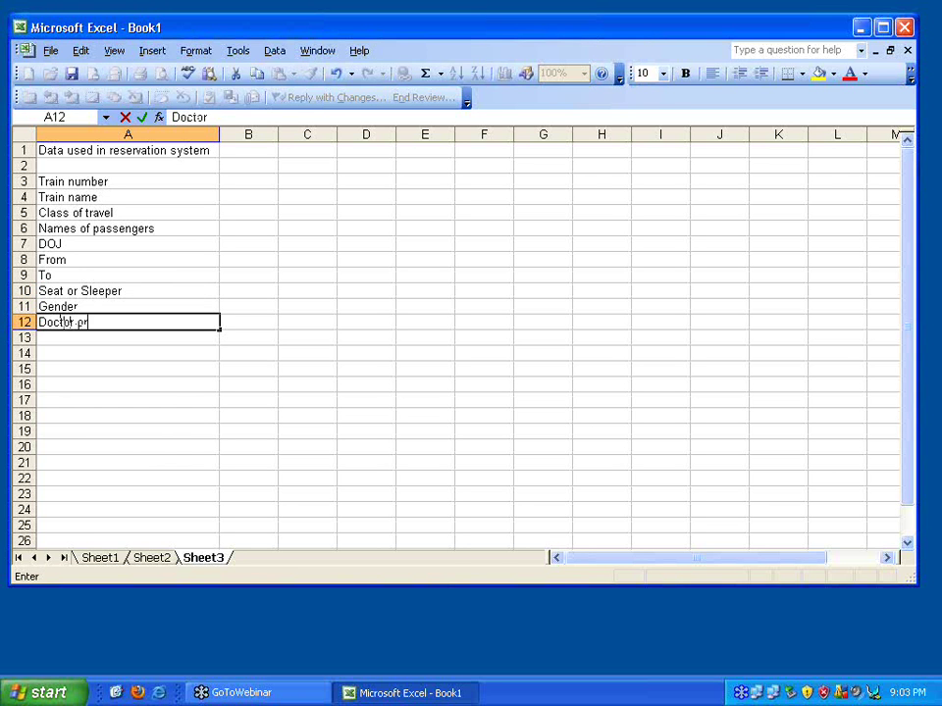
type(" Not")
key("Return")
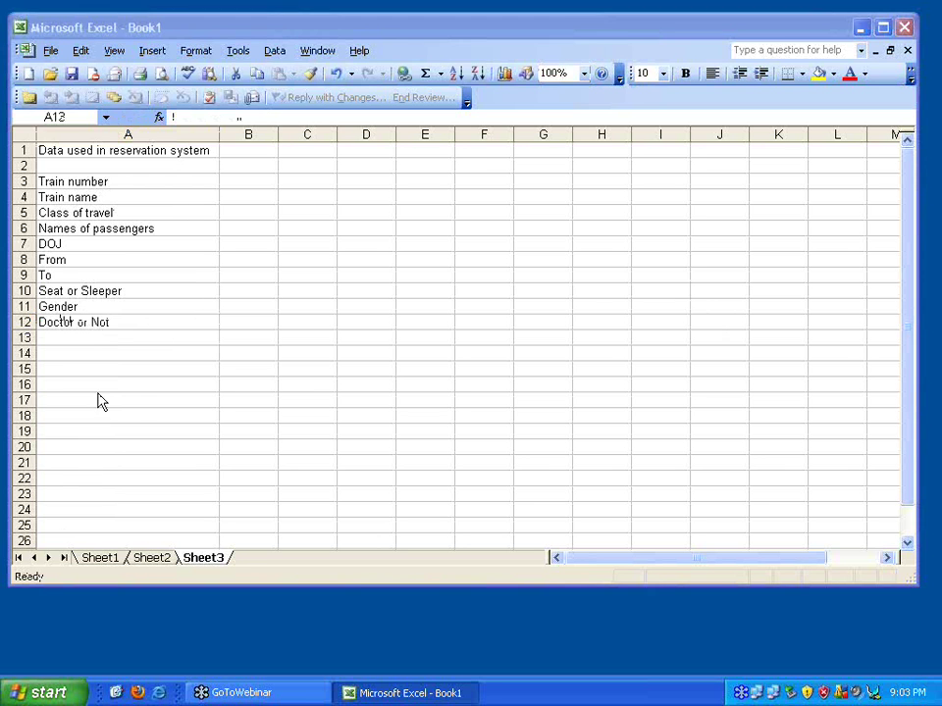
Step: Enter Age in A13 and Telephone in A14
left_click(49, 337)
type("Age")
key("Return")
left_click(82, 353)
type("Teleph")
key("BackSpace")
key("BackSpace")
type("phone")
key("Return")
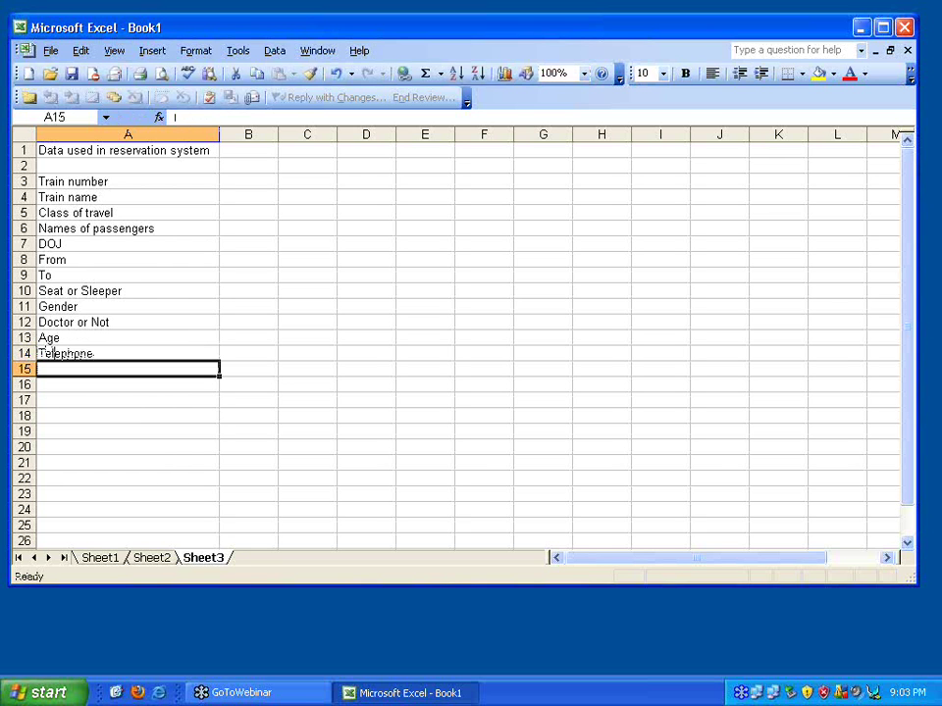
Step: Enter PNR Number, Coach Number and Seat number in A15:A17
type("PNR")
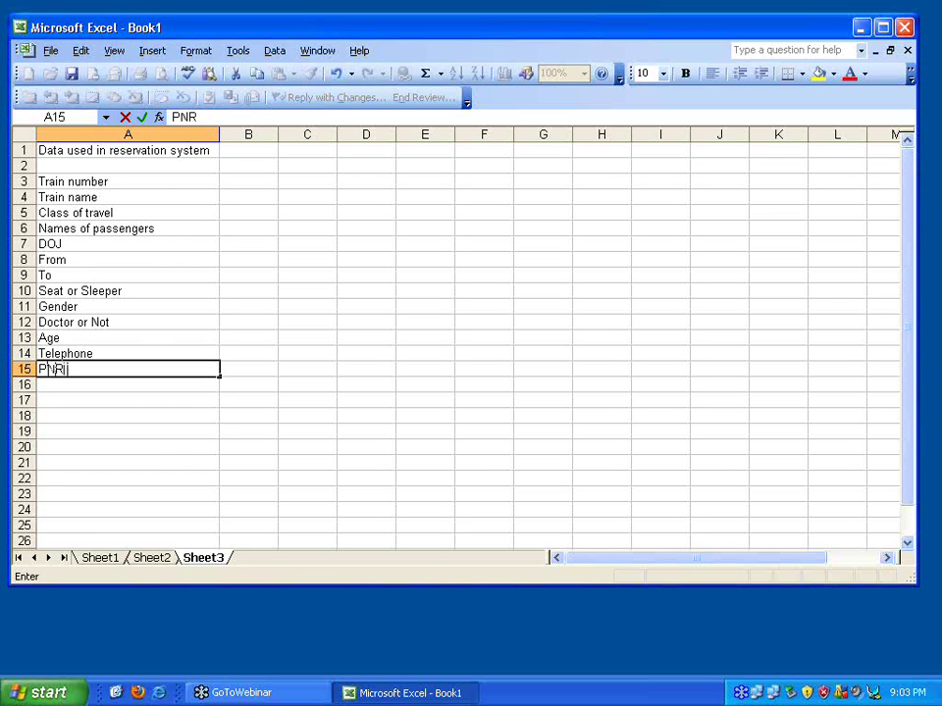
type(" Number")
key("Return")
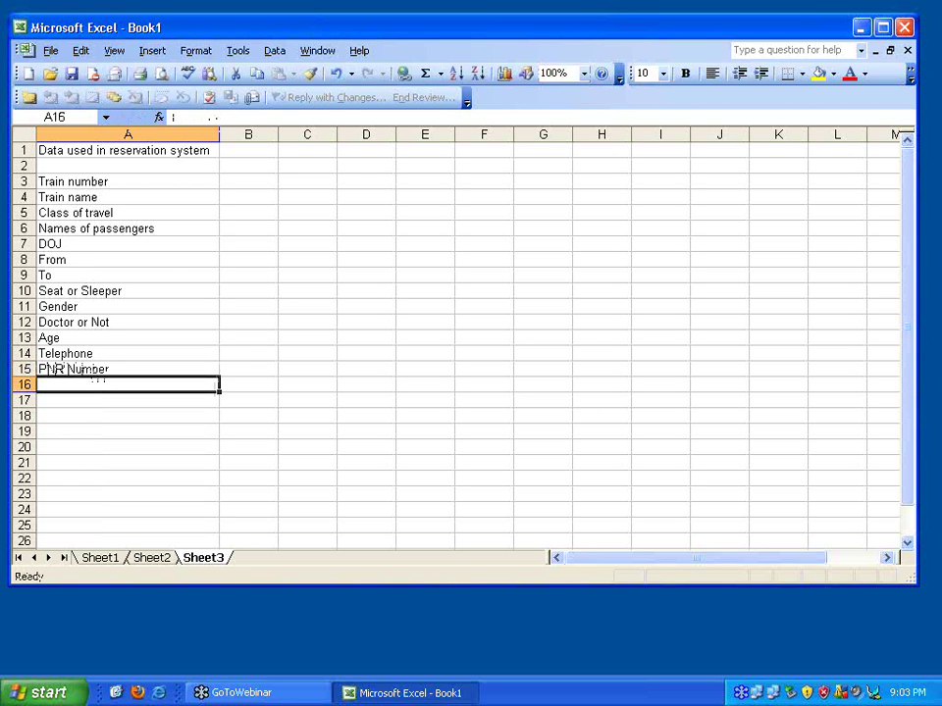
type("Coach Number")
key("Return")
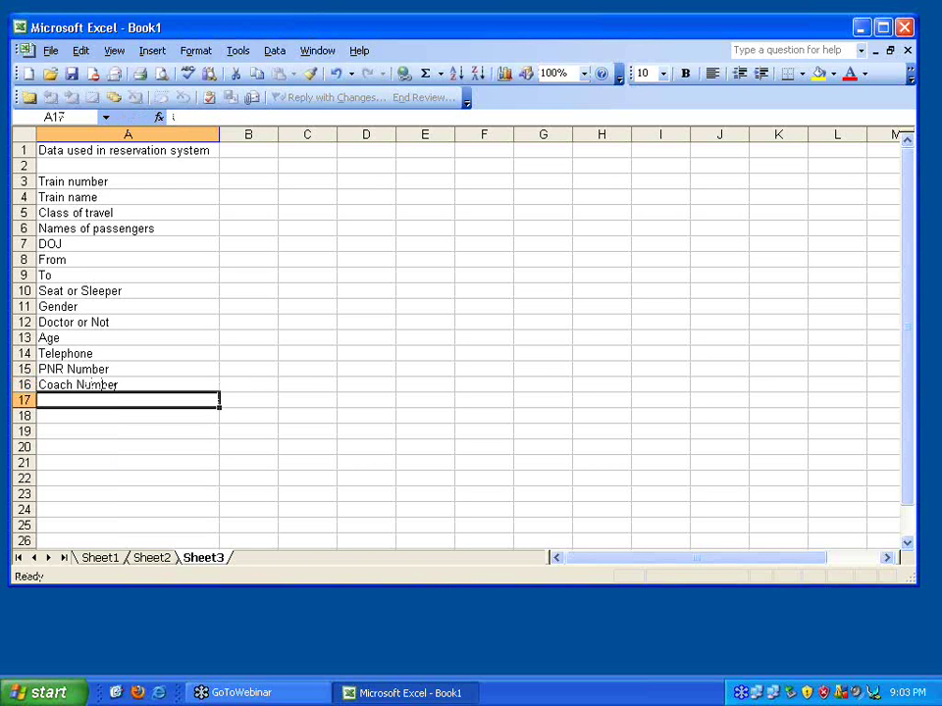
type("Seat number")
key("Return")
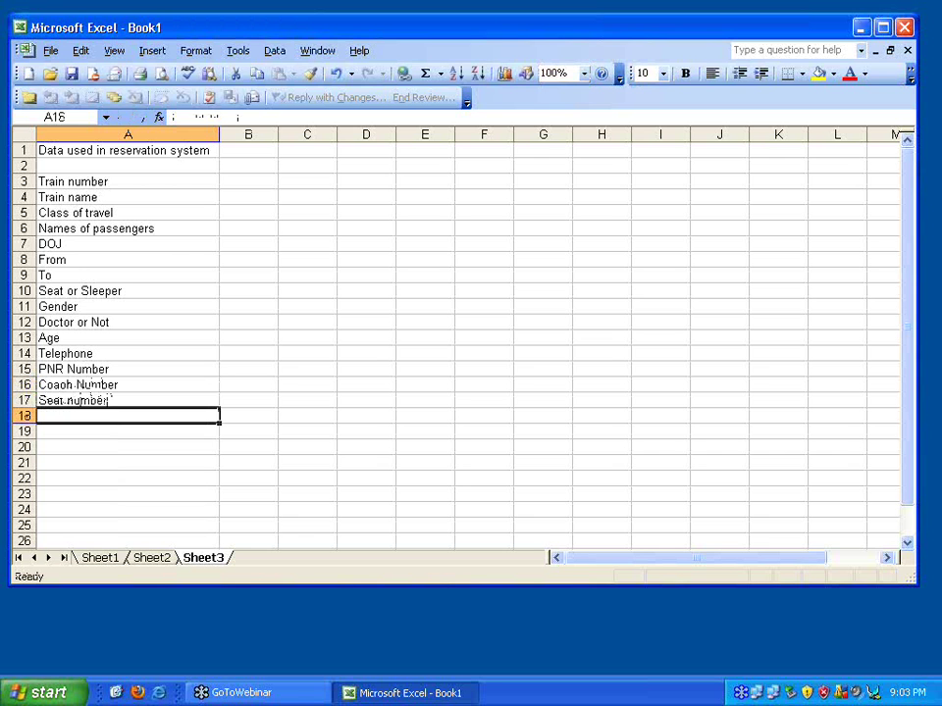
Step: Enter Date and time of booking, Status of ticket, RAC number and Waitlist number in A18:A21
type("Date and tgim")
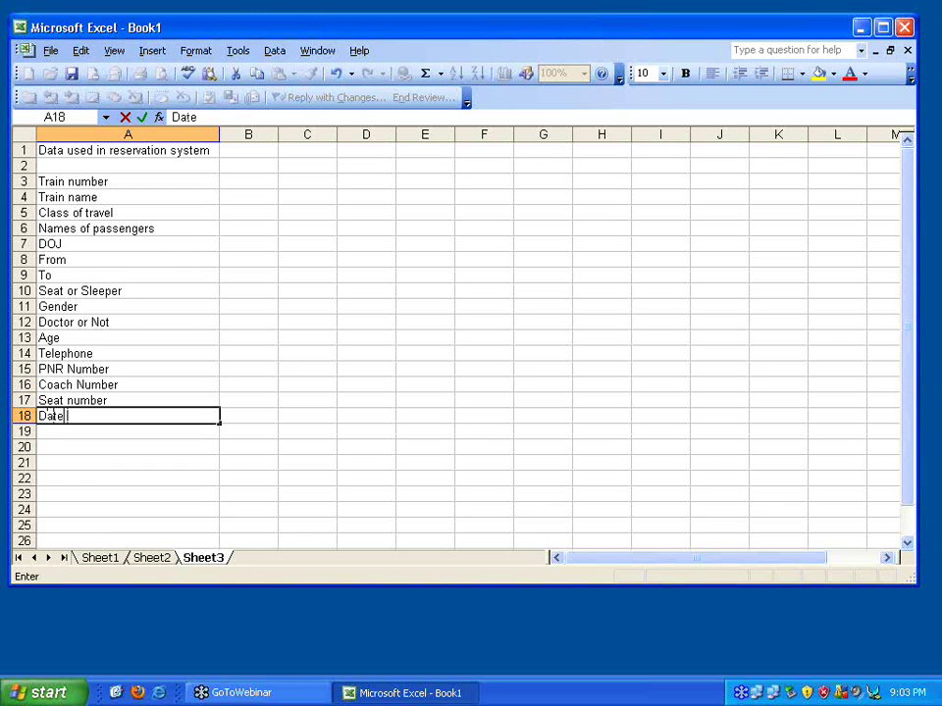
key("BackSpace")
key("BackSpace")
key("BackSpace")
type("ime of booking")
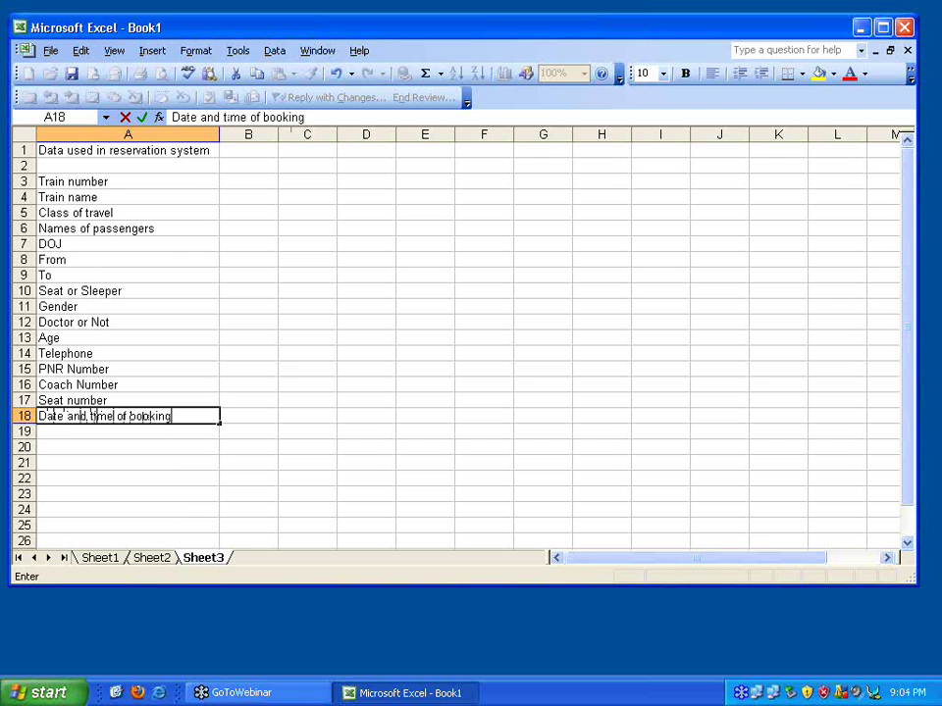
key("Return")
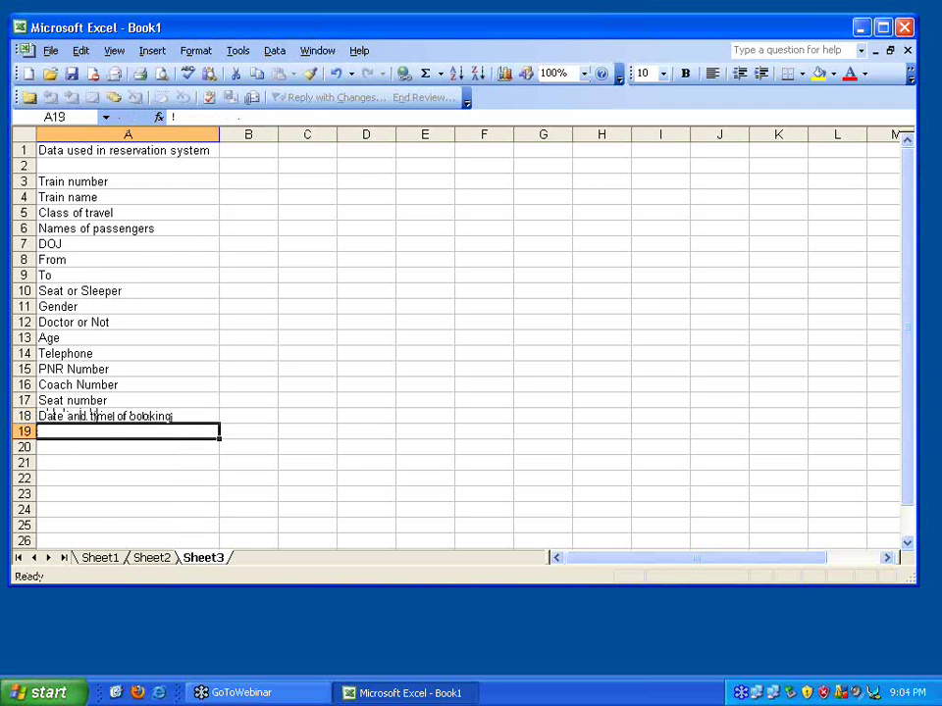
type("Stat")
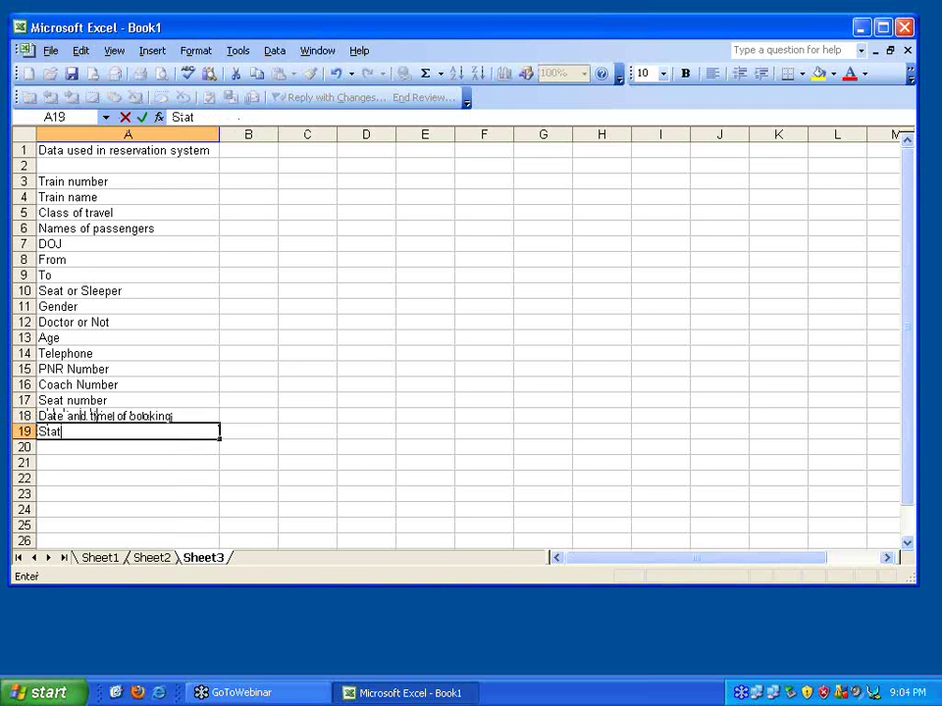
type("us of tyi")
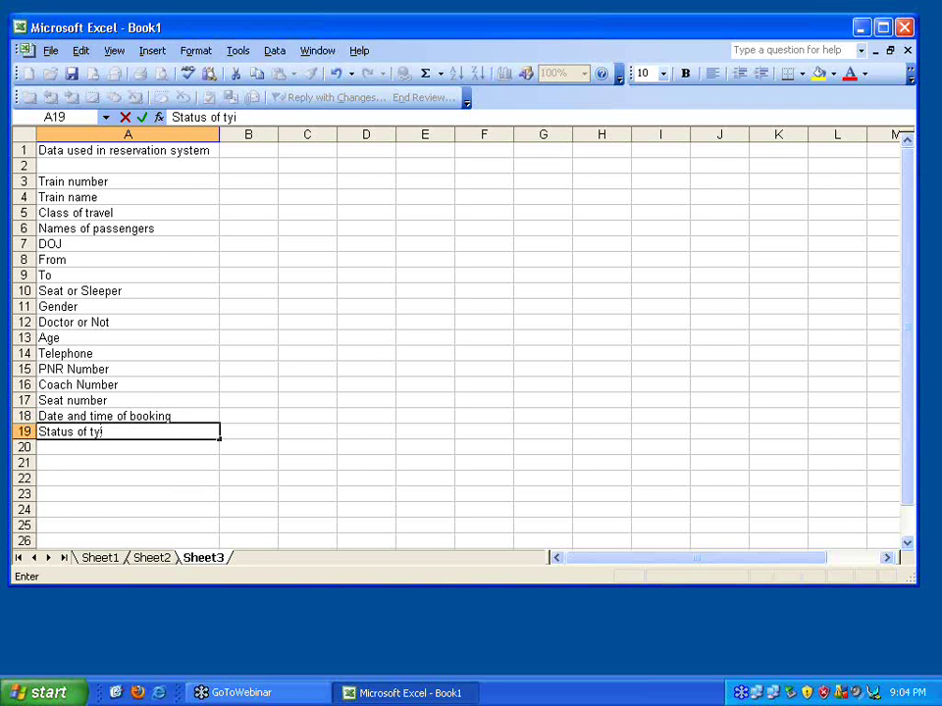
key("BackSpace")
key("BackSpace")
type("icket")
key("Return")
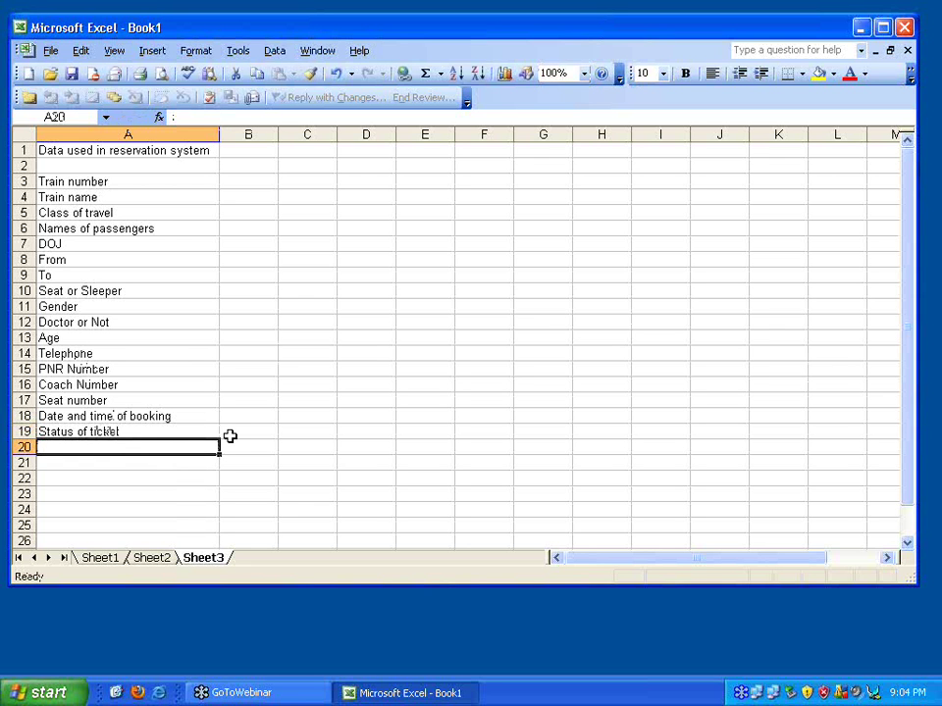
type("RAC number")
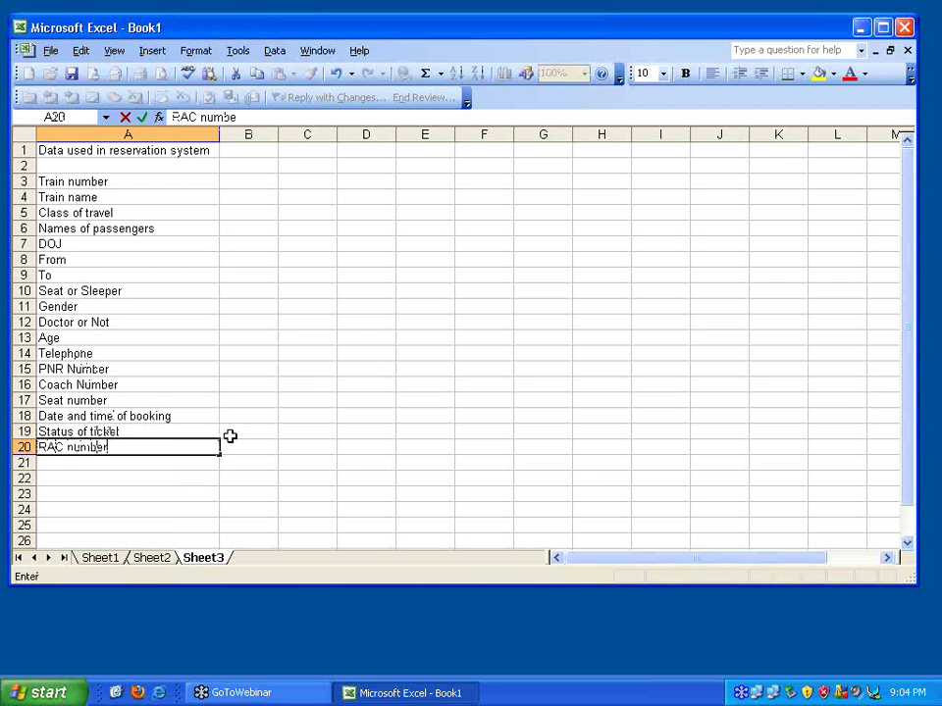
key("Return")
type("Waitl")
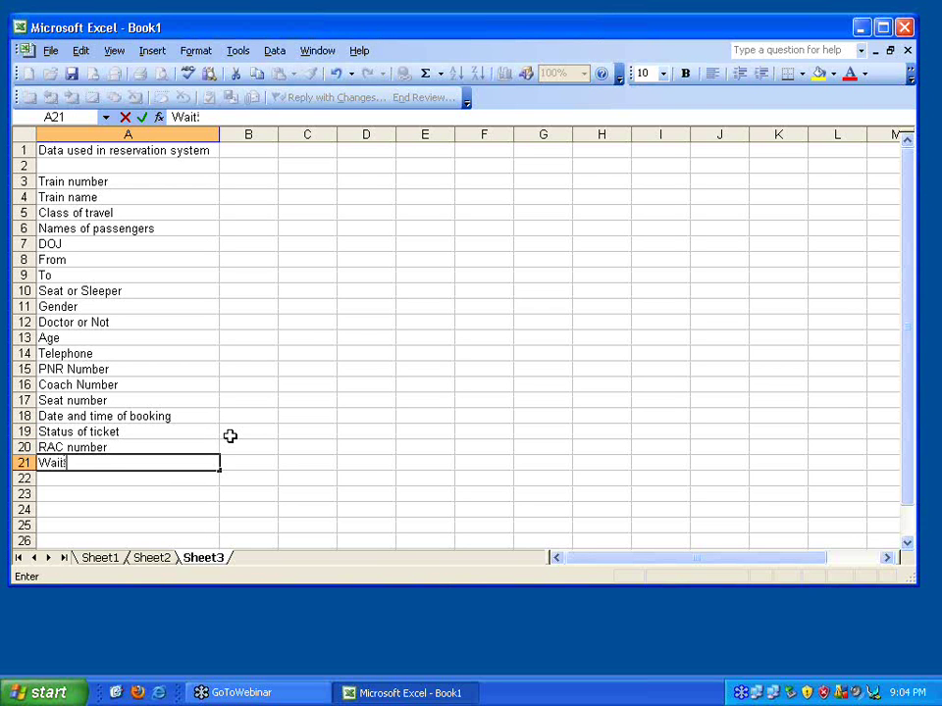
type("ist number")
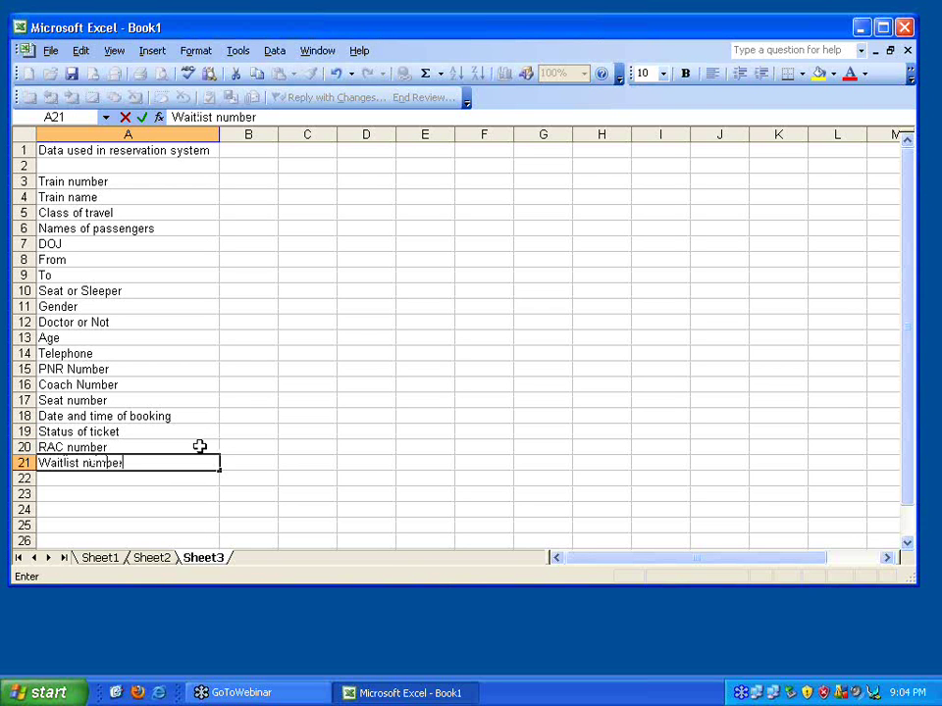
key("Return")
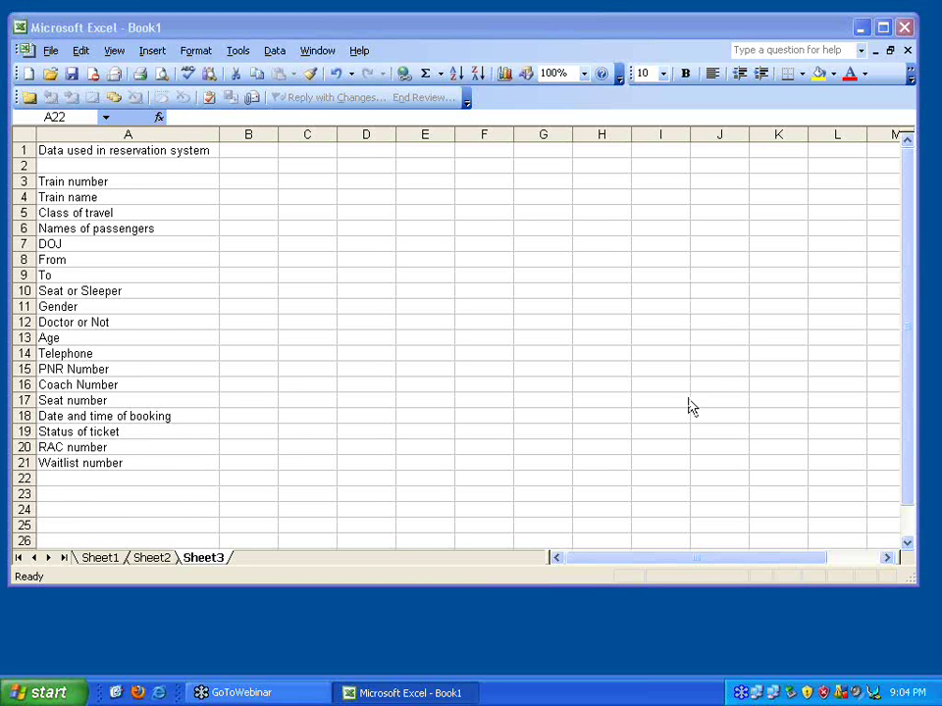
Step: Enter Senior Citizen or not in A22 and Ticket Amount in A23
left_click(149, 477)
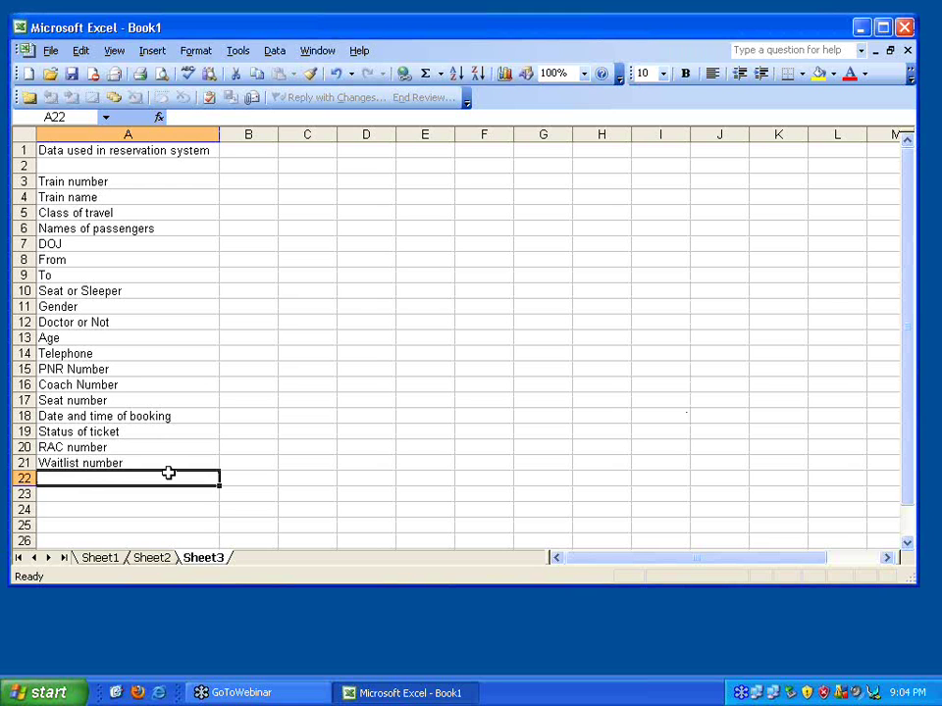
type("Senior Citi")
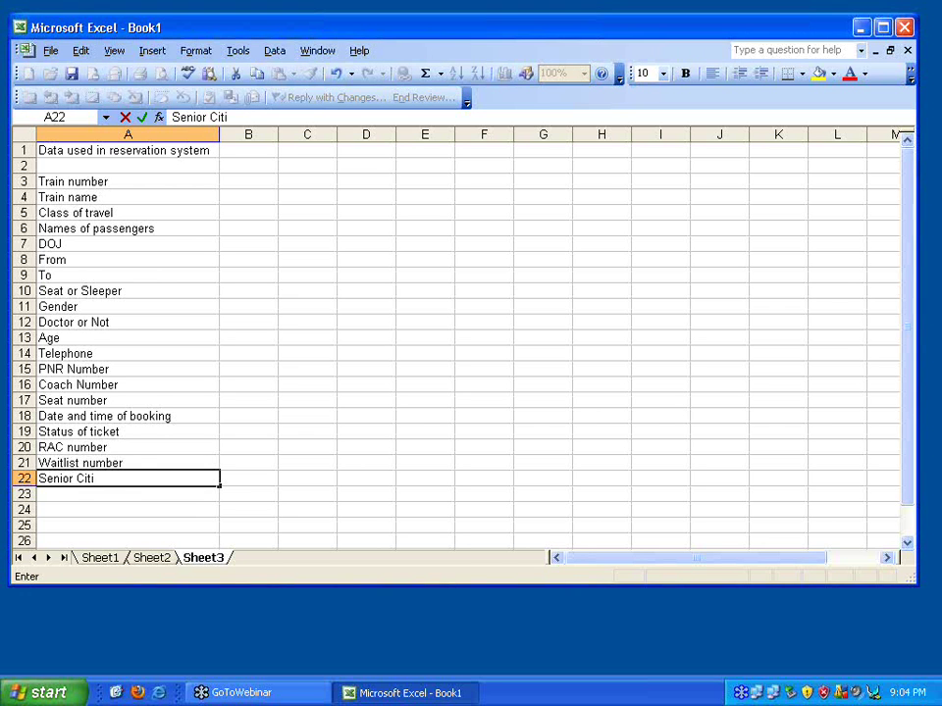
type("zen or not")
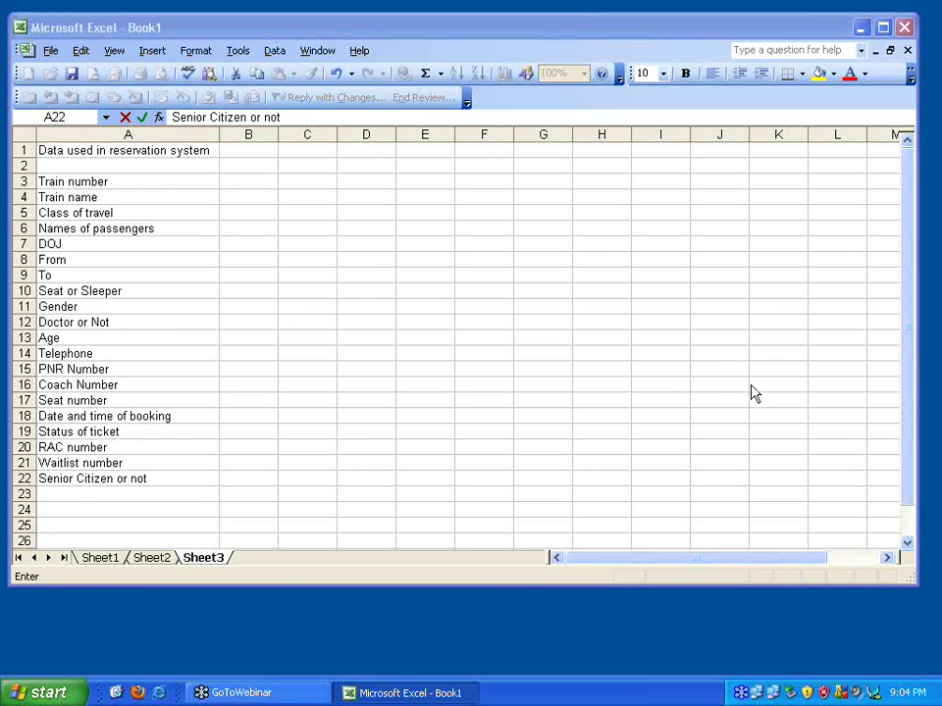
left_click(81, 495)
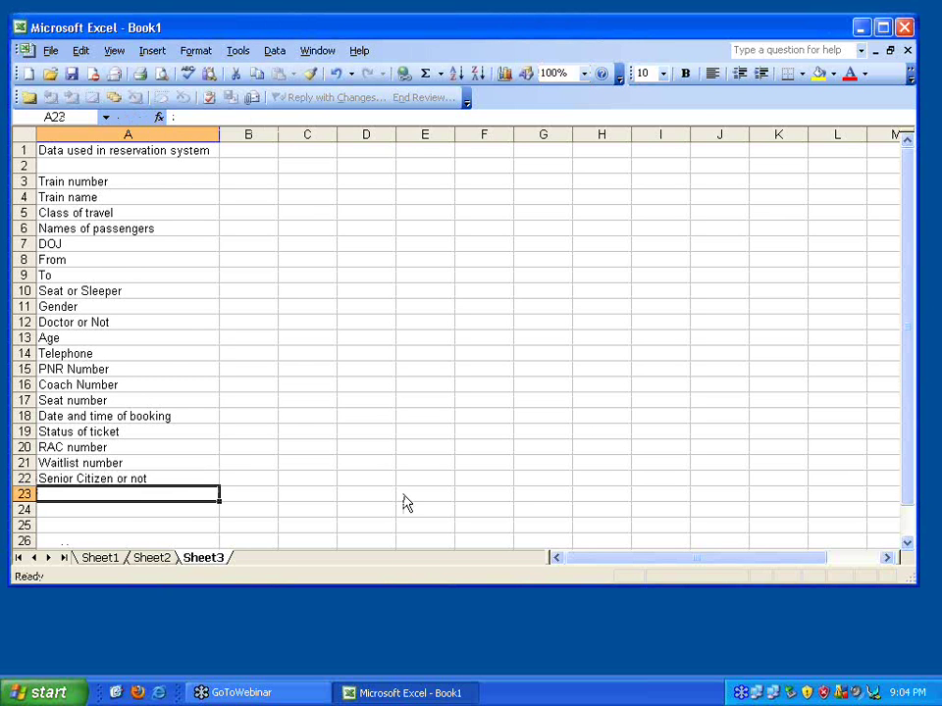
type("Ticket Am")
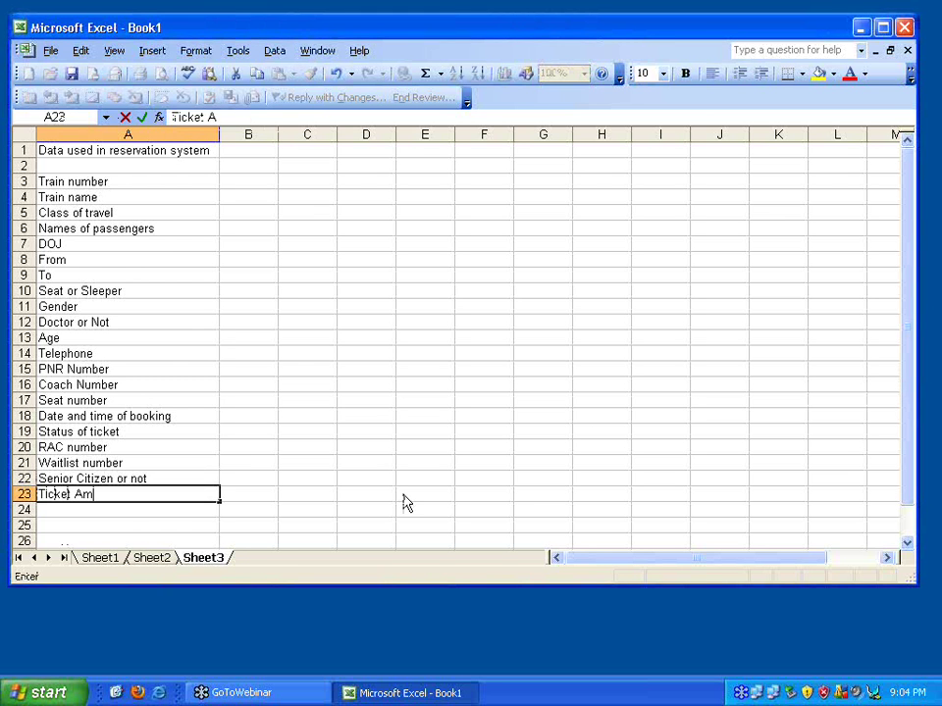
type("ount")
key("Return")
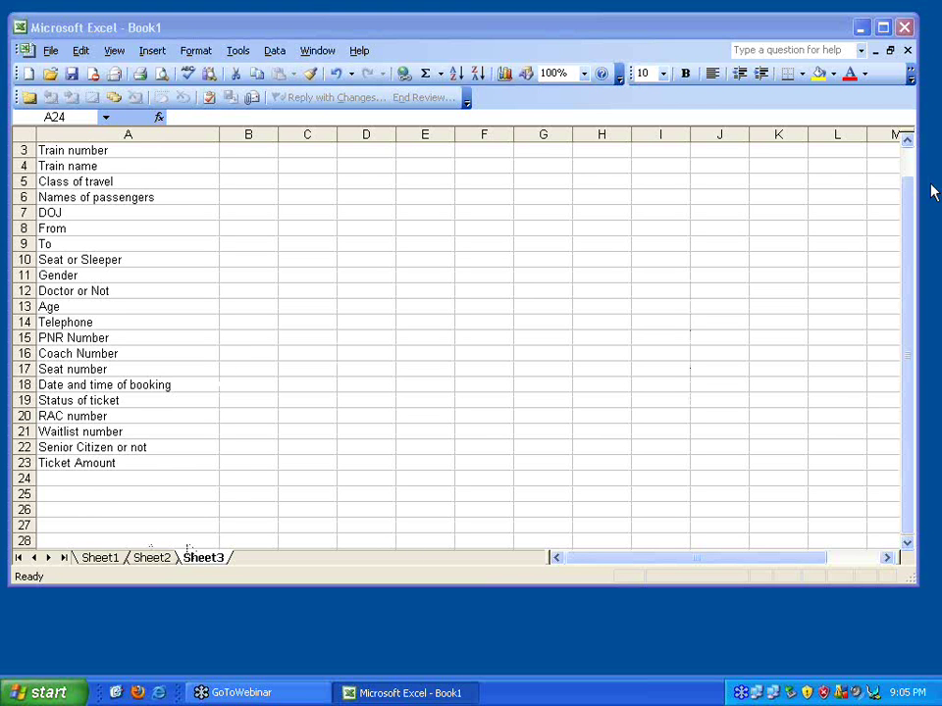
left_click(908, 143)
left_click(907, 143)
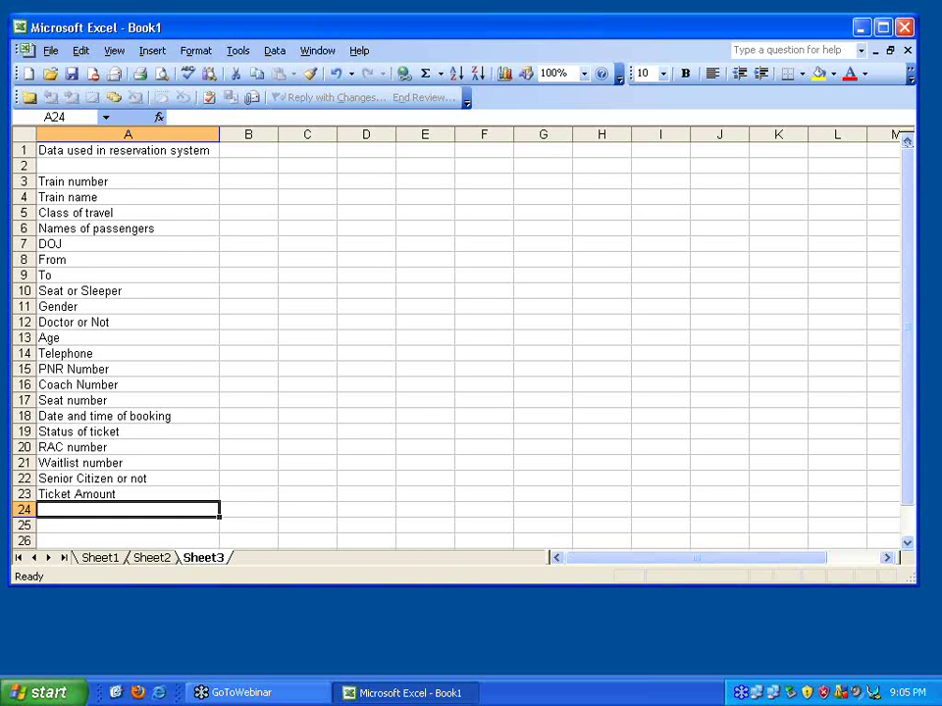
left_click(130, 184)
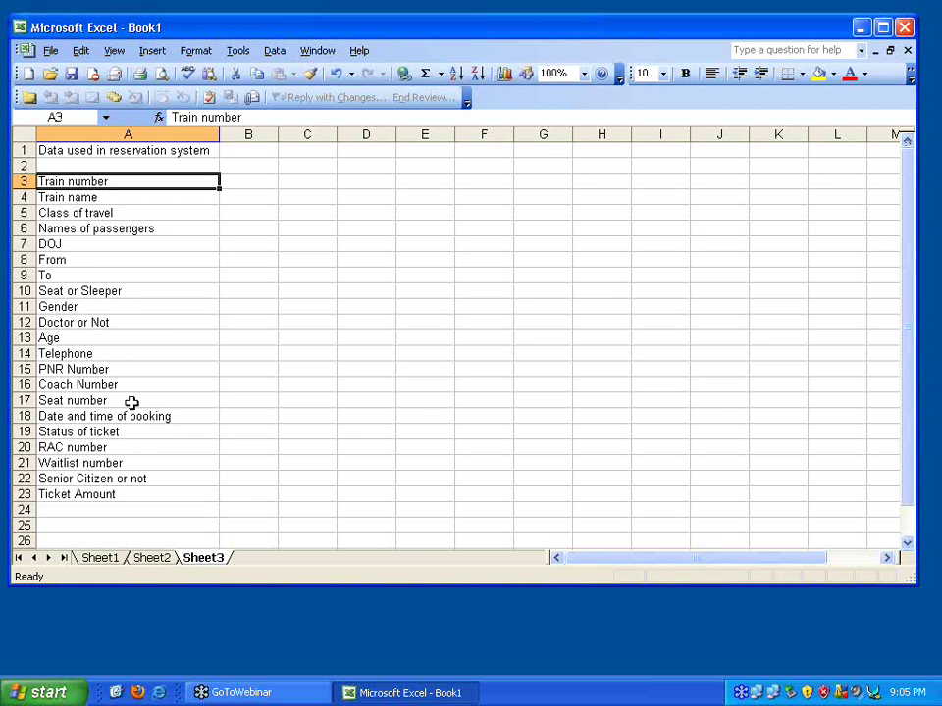
left_click(157, 497, "shift")
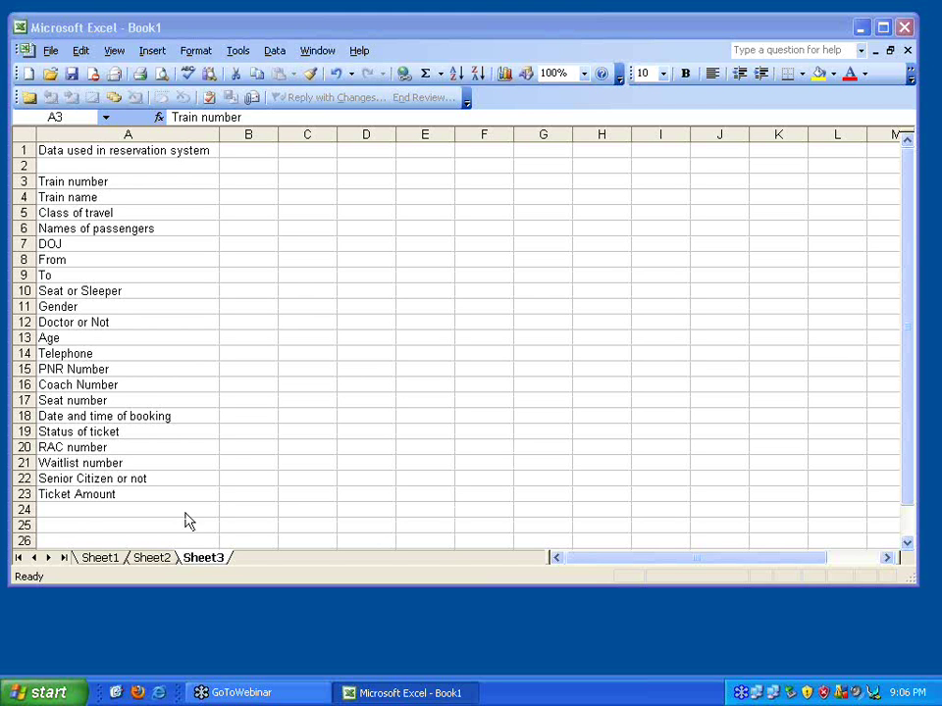
Step: Starting at A24, enter Credit card number, CC type and CC exp date
key("ctrl+shift+Down")
scroll(320, 506, "down", 4)
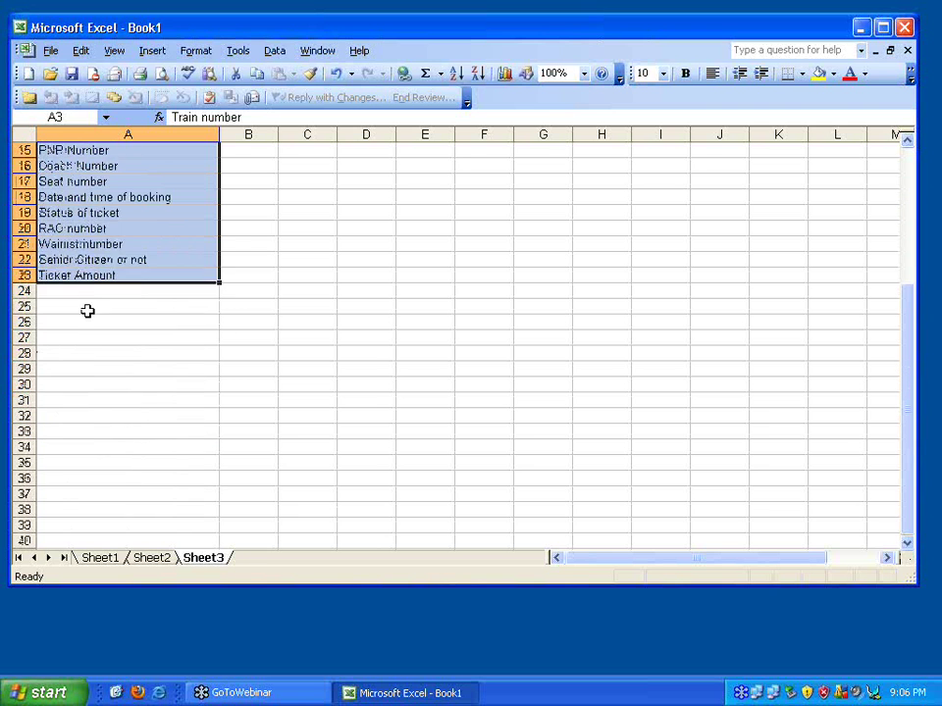
left_click(93, 295)
left_click(99, 307)
left_click(109, 292)
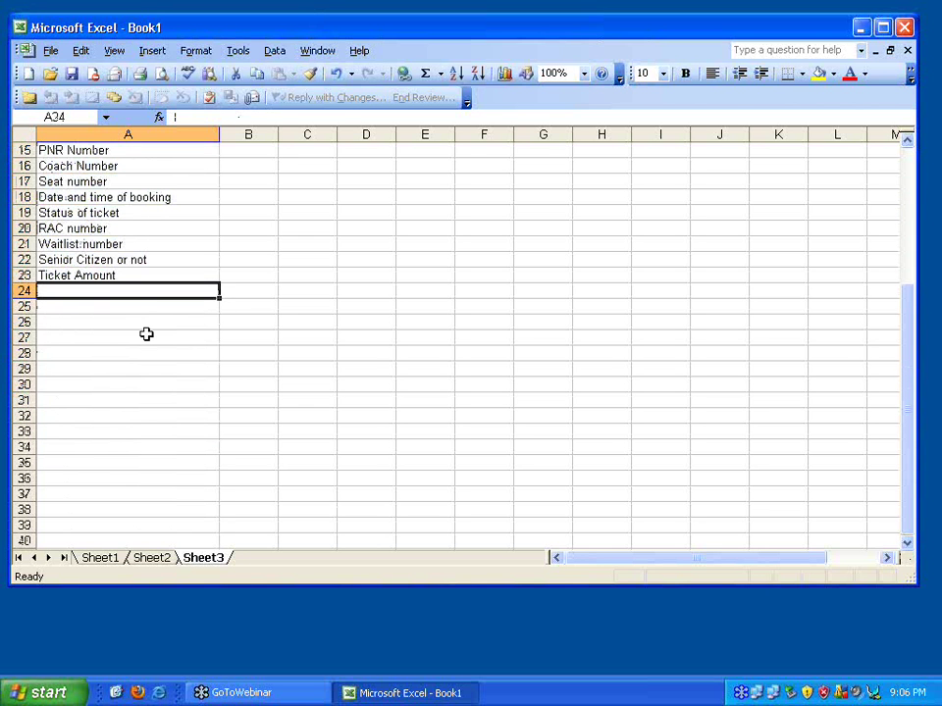
type("Credit card")
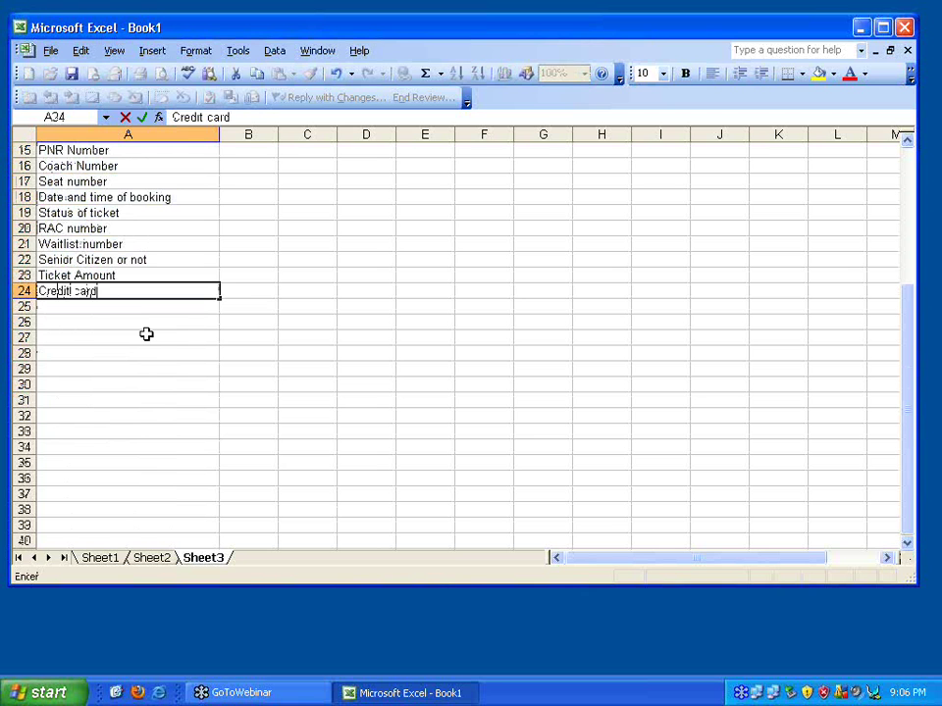
type(" number")
key("Return")
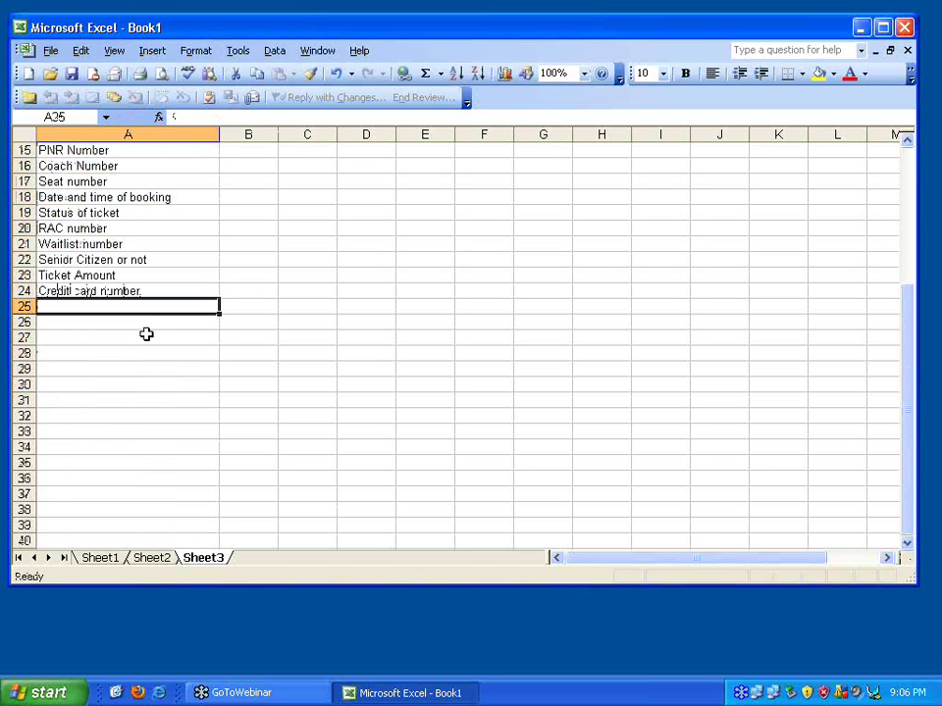
type("CC ty")
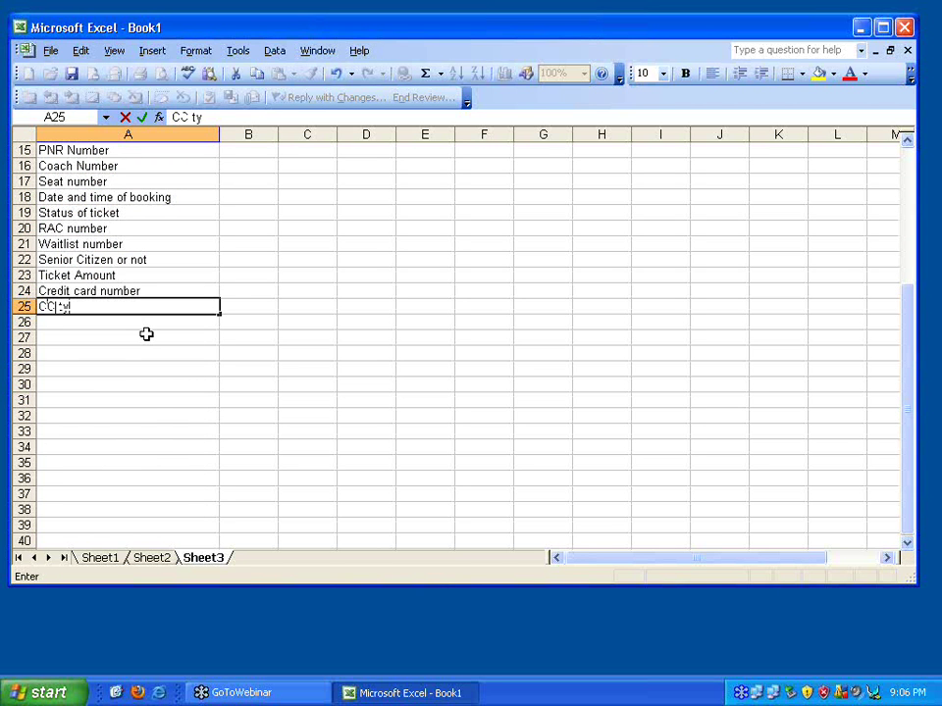
type("pe")
key("Return")
type("CC e")
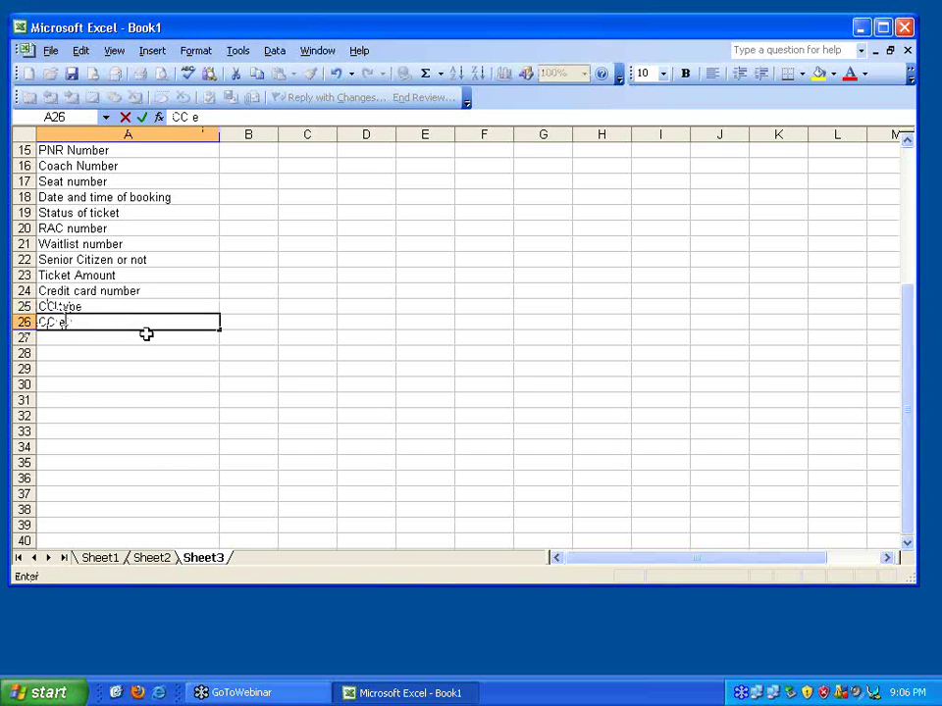
type("xp date")
key("Return")
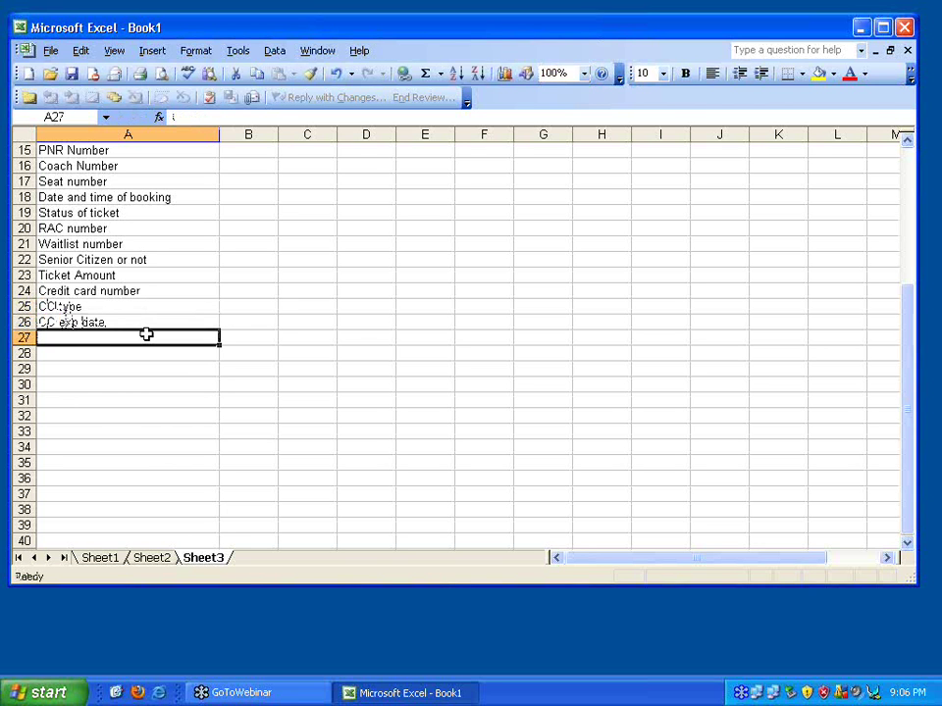
Step: Enter Credit card bank and ID Information in A27:A28, then begin CC Holder Name in A29
type("Credit car")
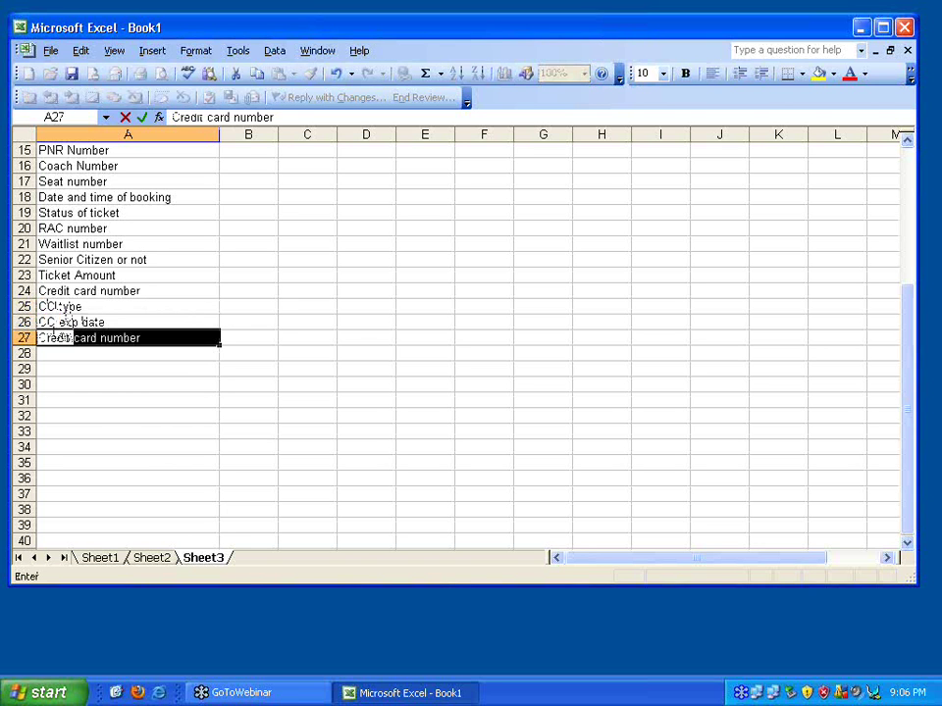
type("d bank")
key("Return")
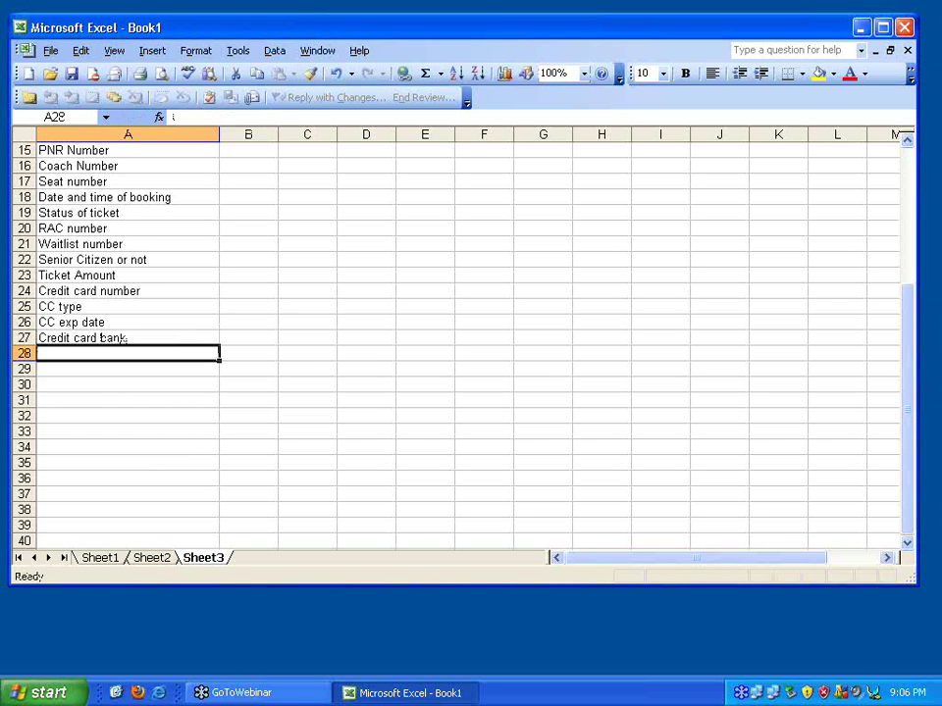
type("iD")
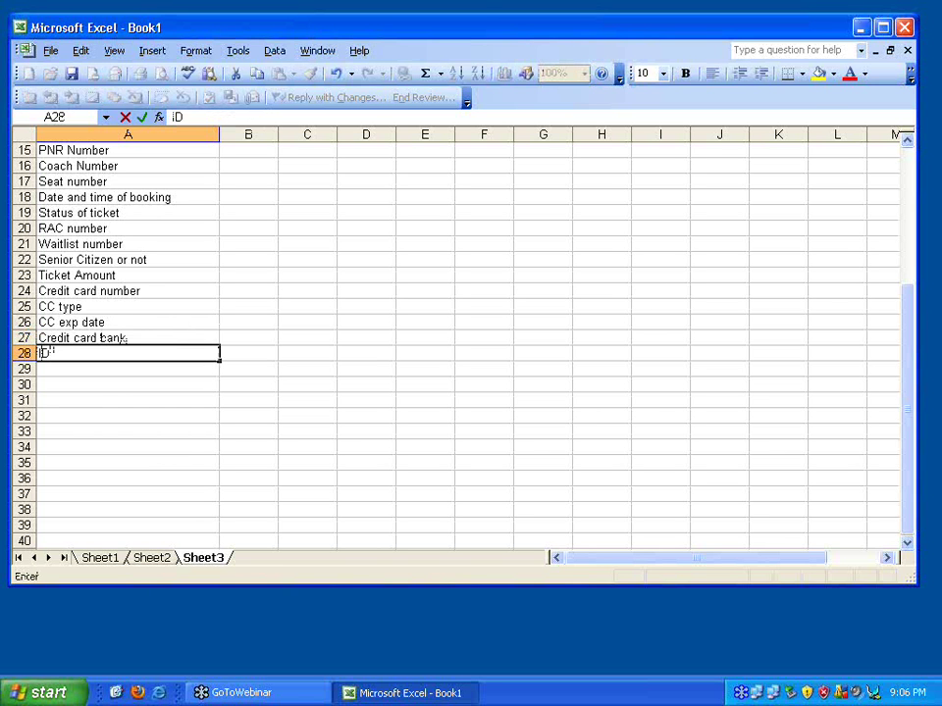
key("BackSpace")
key("BackSpace")
type("ID Infom")
key("BackSpace")
type("rmation")
key("Return")
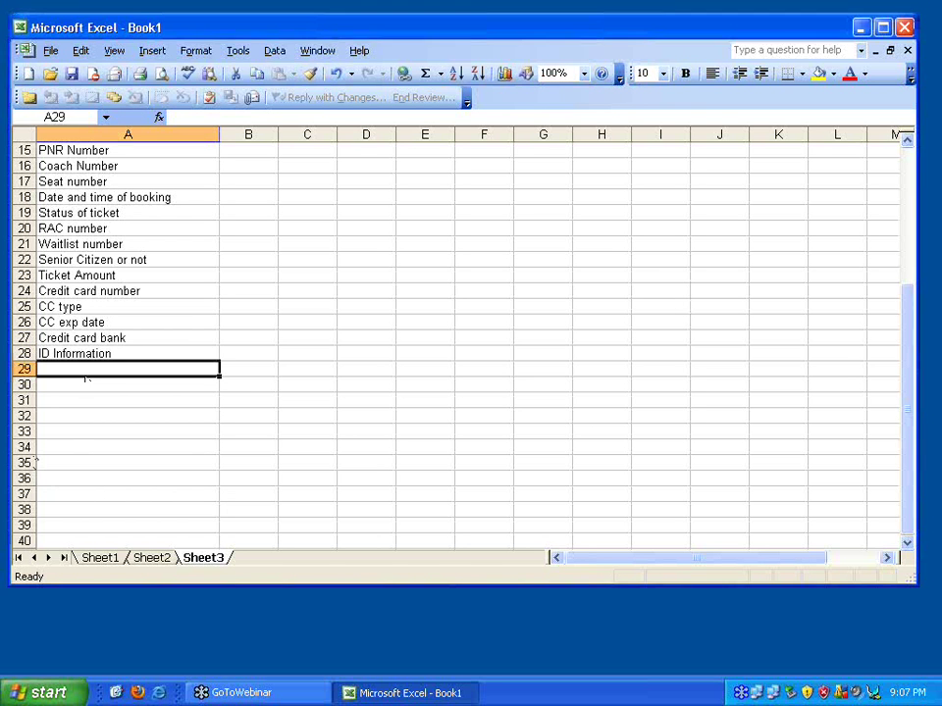
type("CC")
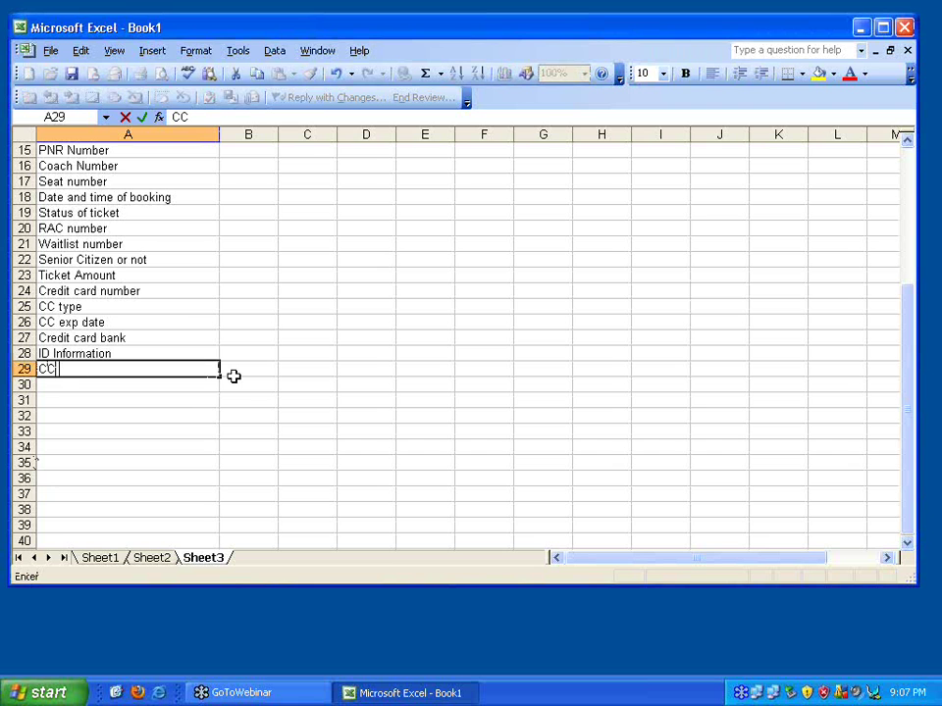
type(" Holder Name")
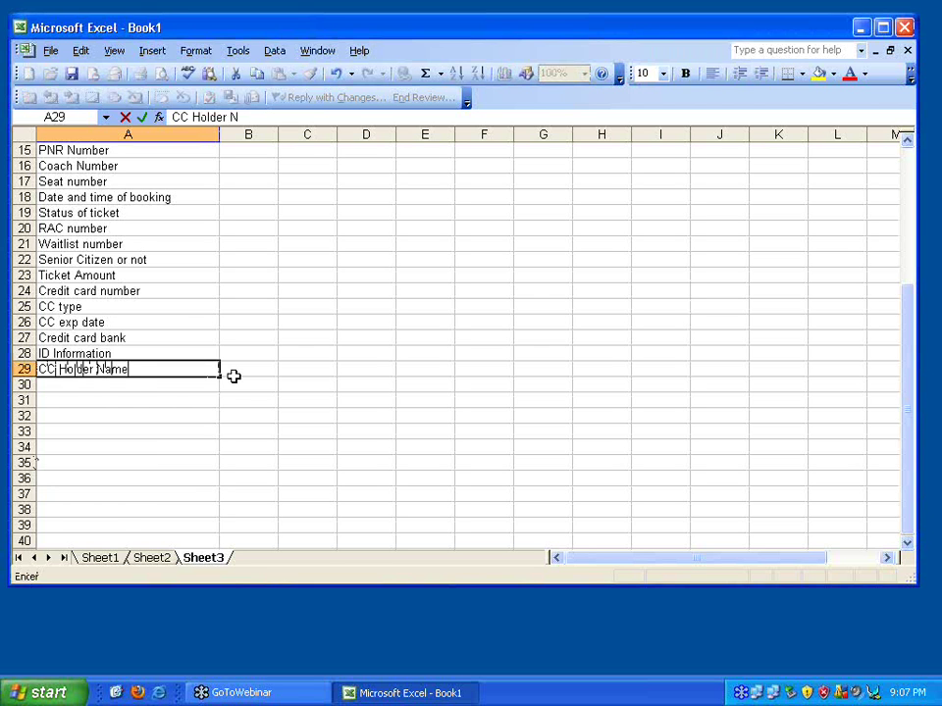
Step: Commit CC Holder Name in A29 and select A31, leaving row 30 blank
key("Return")
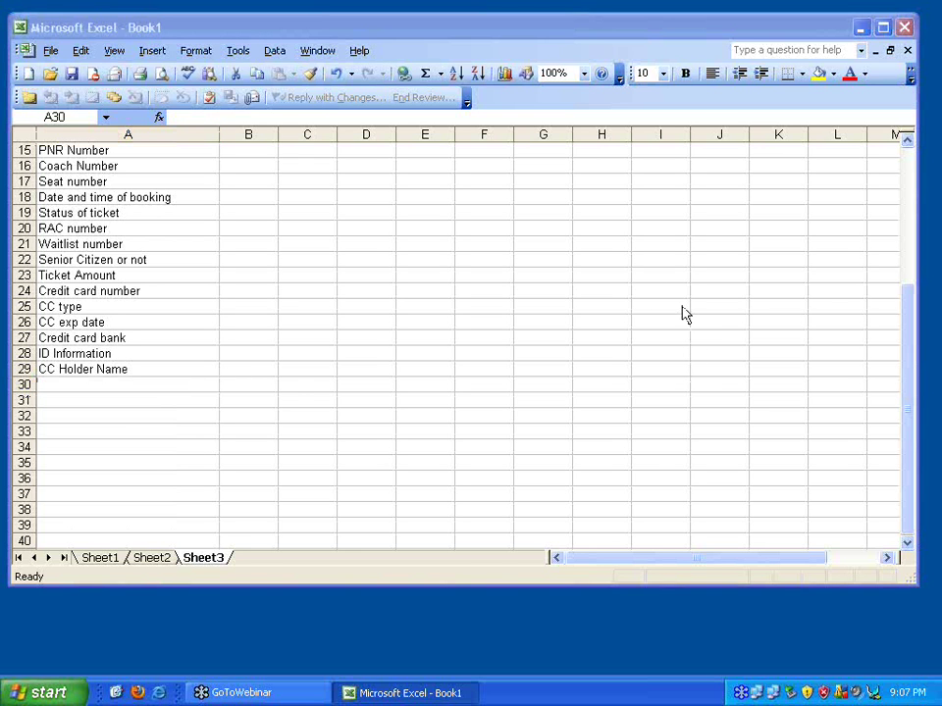
left_click(97, 392)
left_click(109, 394)
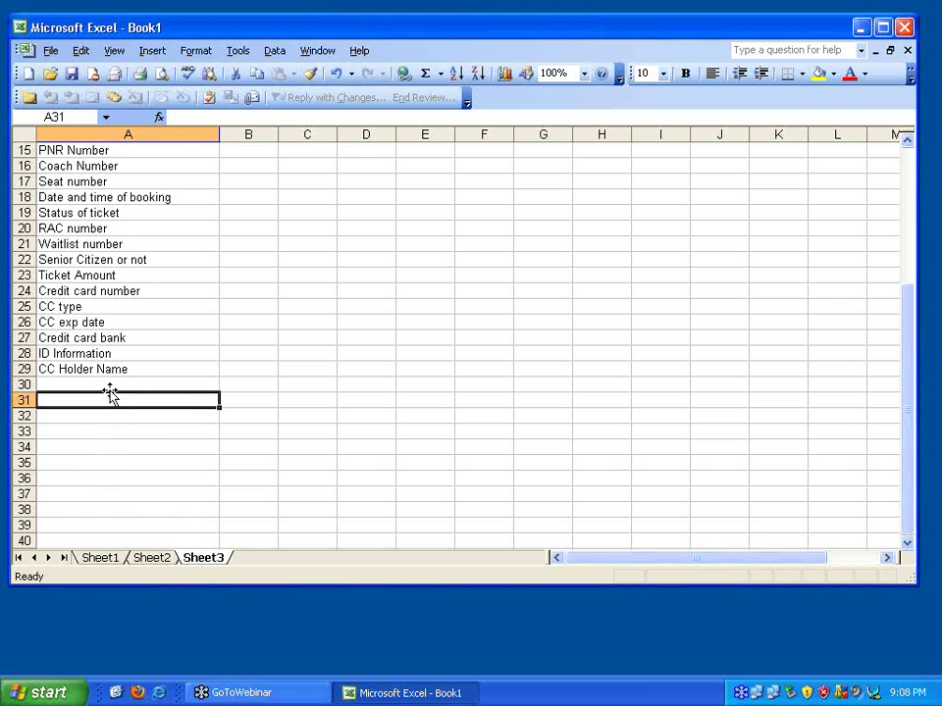
Step: Enter Start Station, End station and Days of train running in A31:A33
type("Tr")
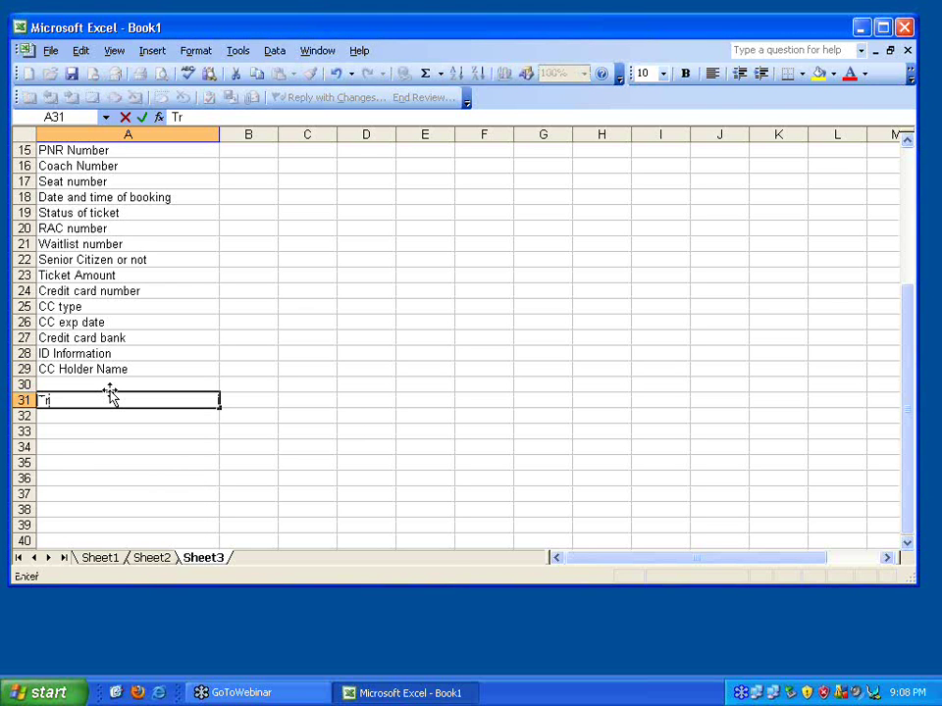
key("BackSpace")
type("Start Sta")
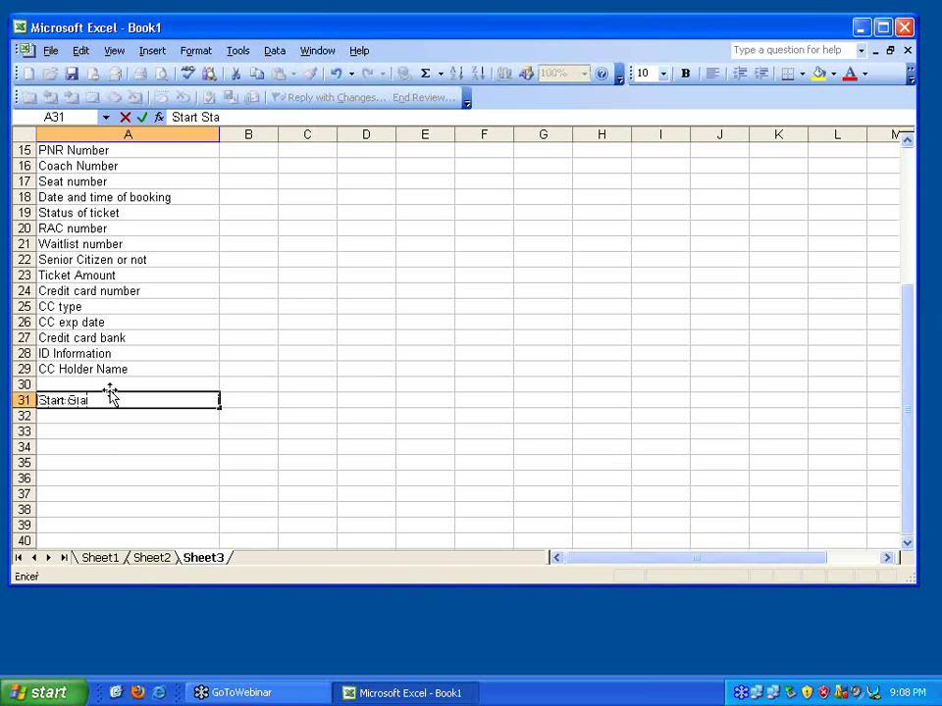
type("tion")
key("Return")
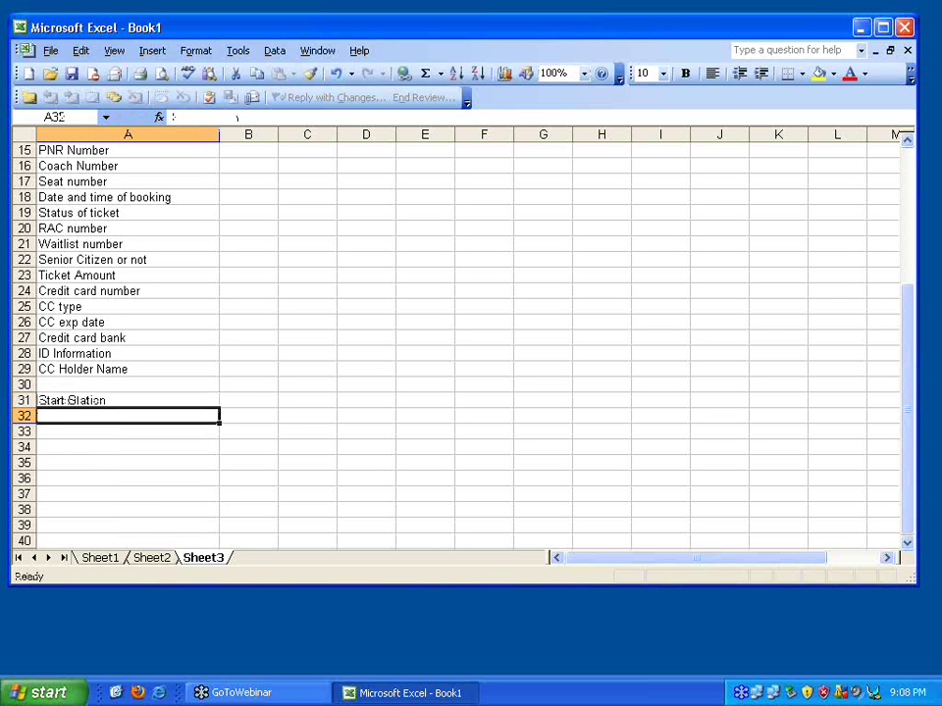
type("End station")
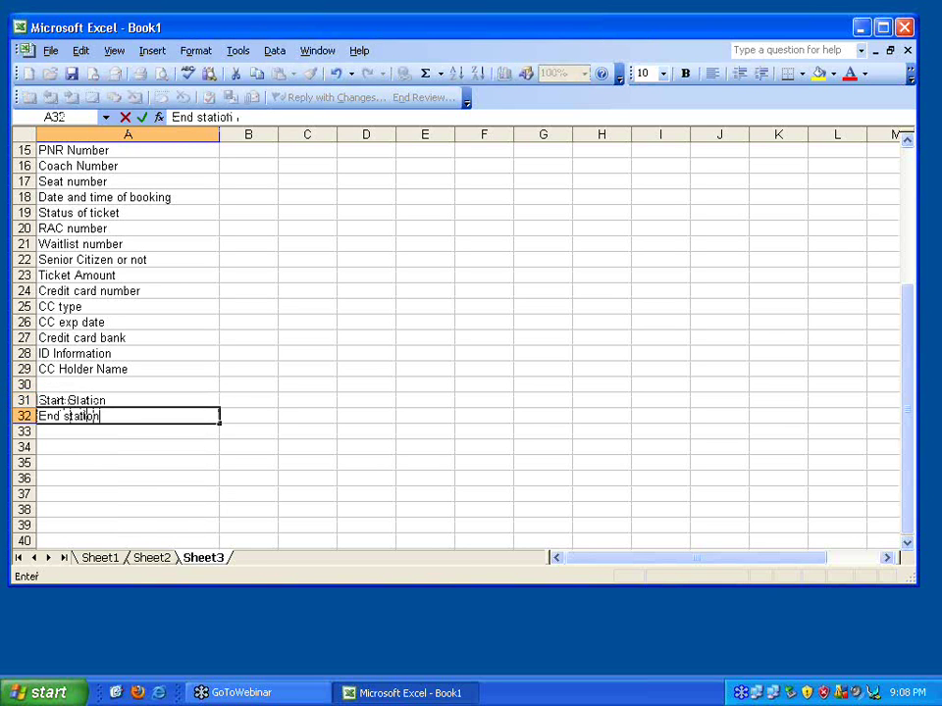
key("Return")
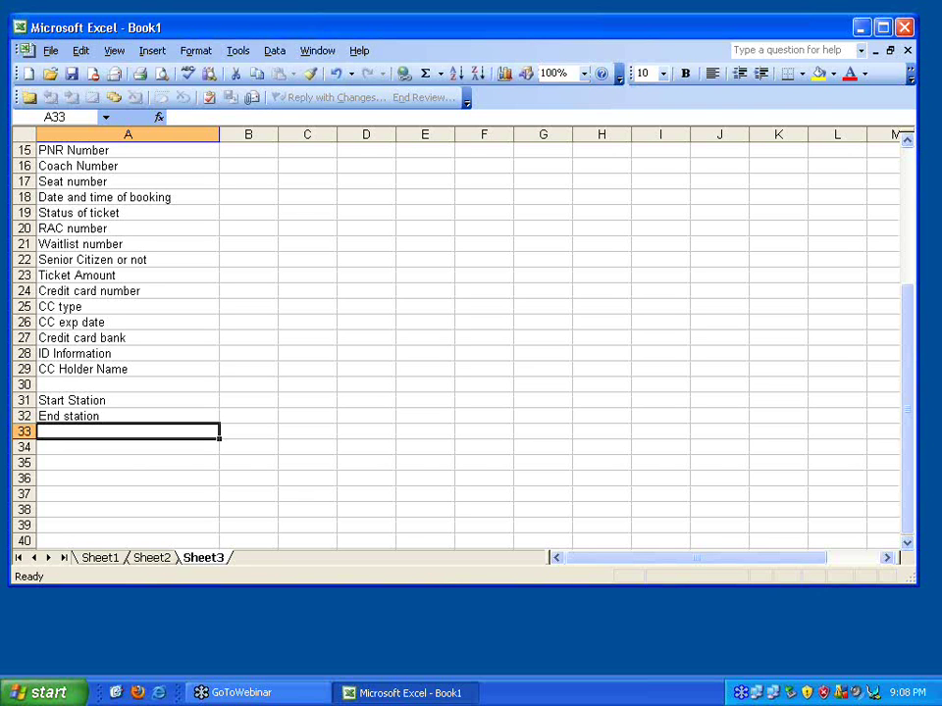
type("Days of train running")
key("Return")
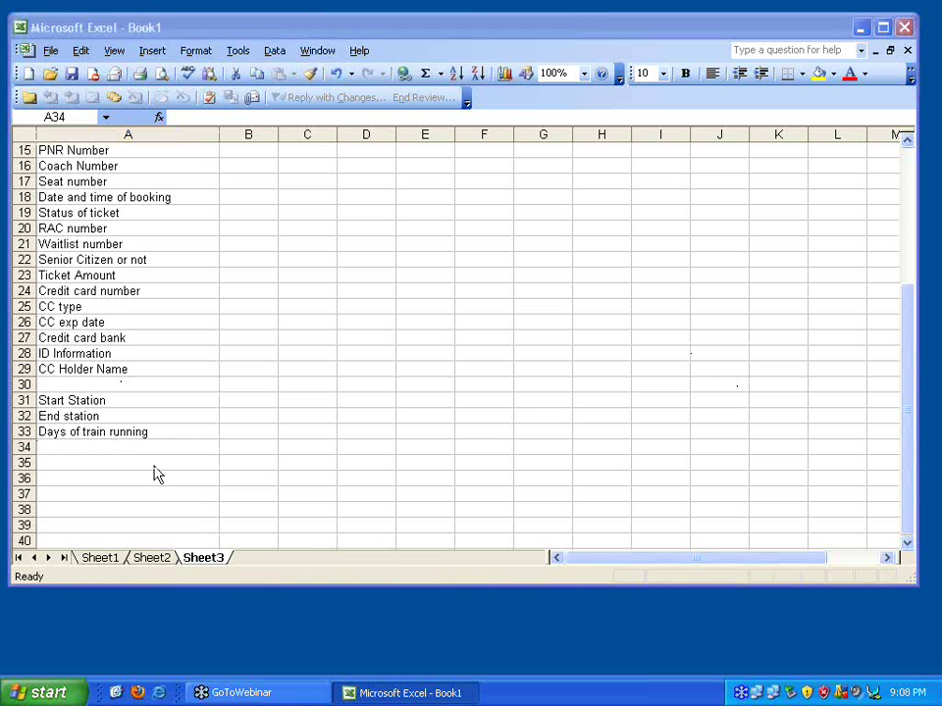
left_click(131, 447)
Step: Enter Route information in cell A34
type("Route information")
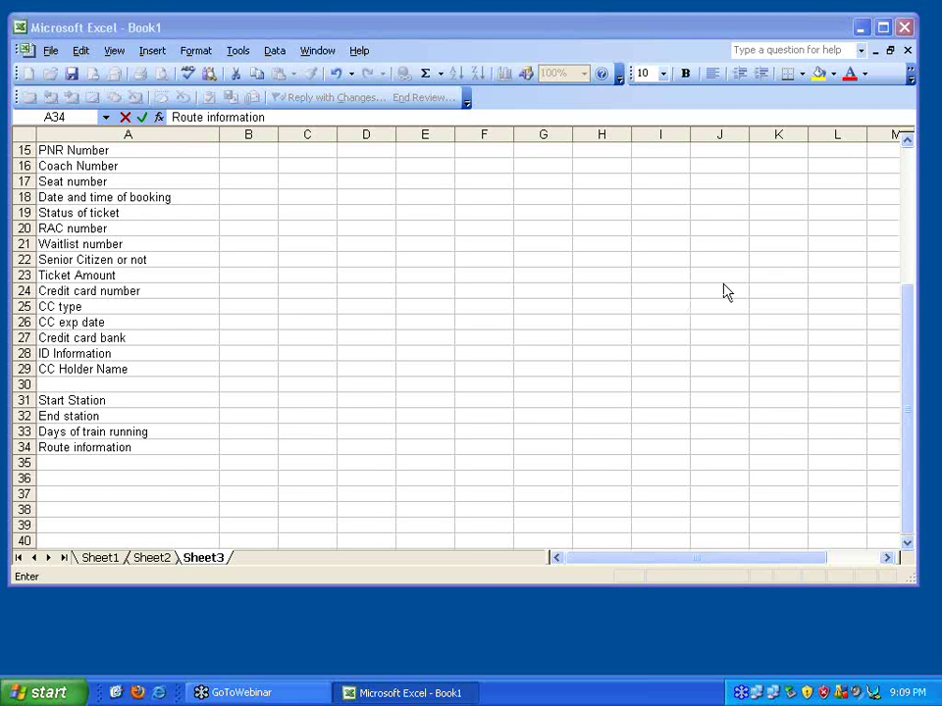
key("Return")
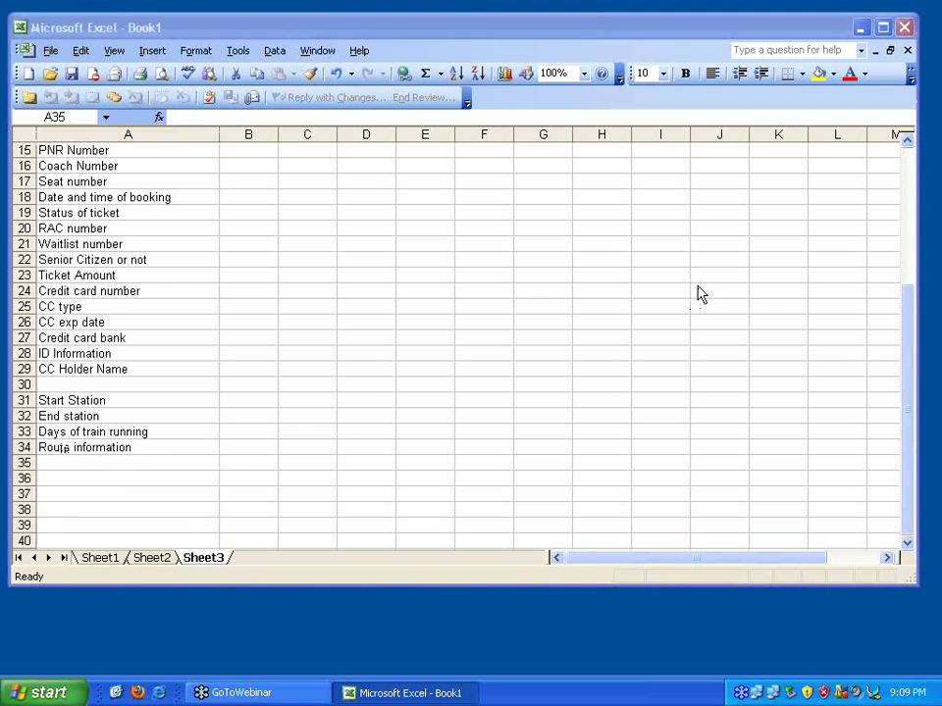
Step: Return to the top of Sheet3 and select cell B3 beside Train number
left_click(908, 169)
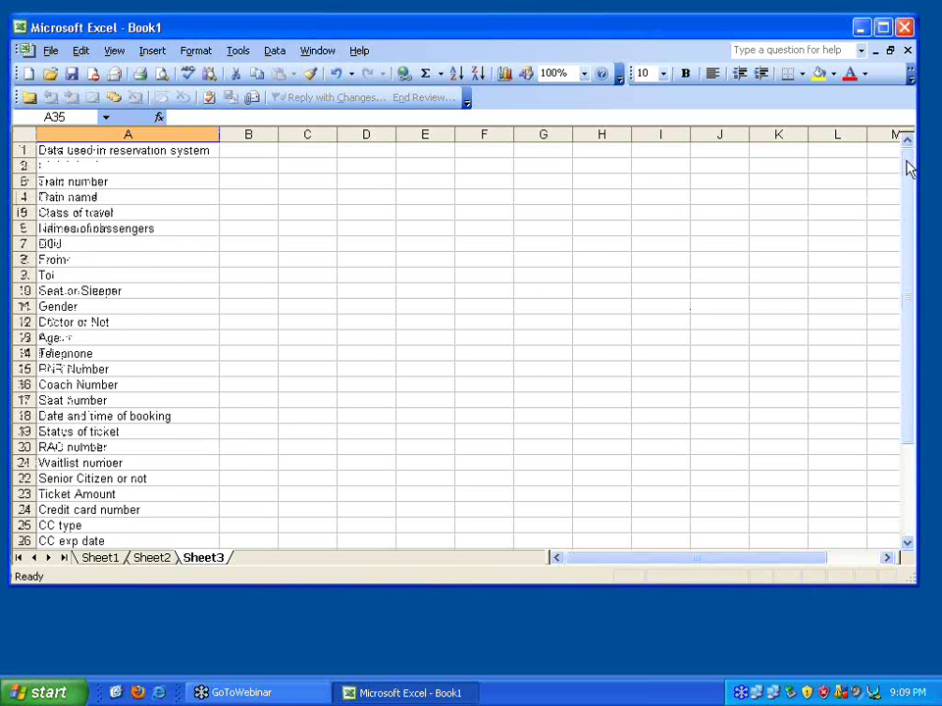
left_click(252, 181)
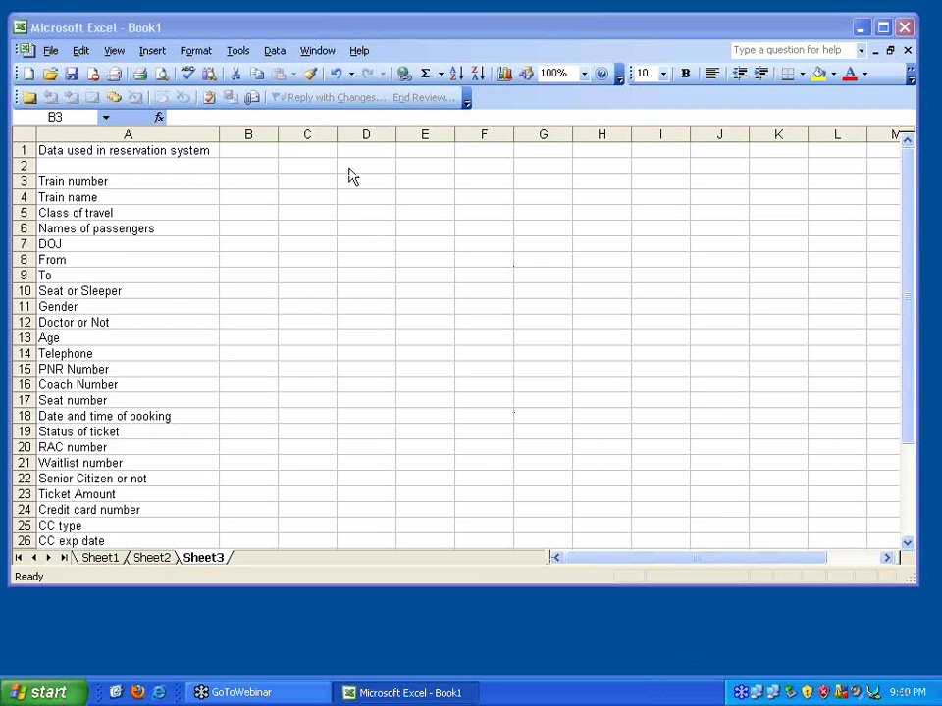
left_click(254, 183)
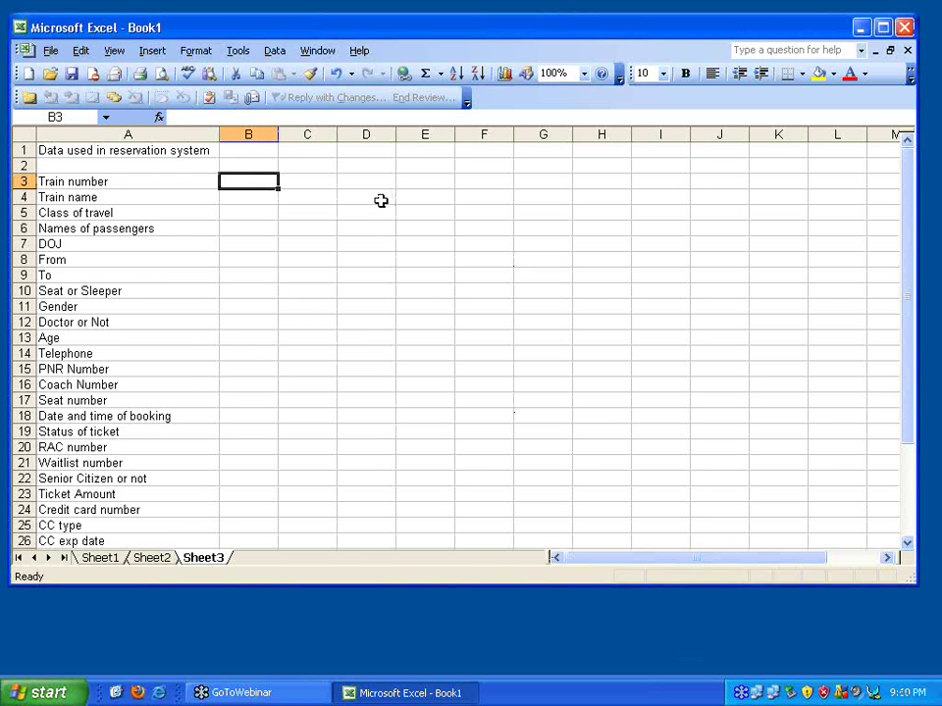
Step: Enter Data Type in D1 and Number, Text, Date in F1, G1 and H1
left_click(374, 151)
type("Data Type")
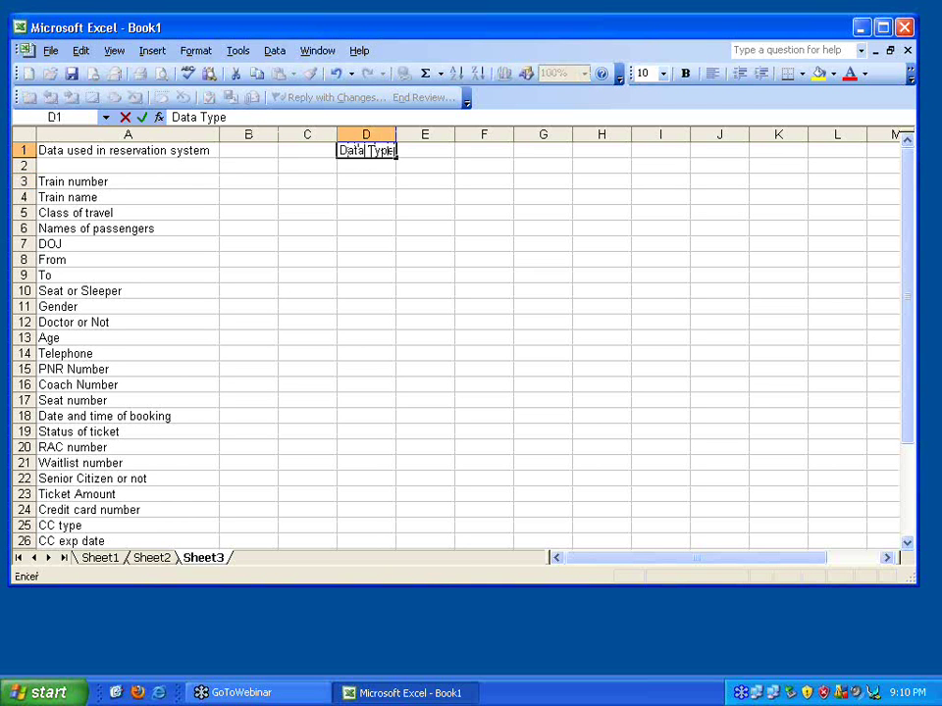
key("Tab")
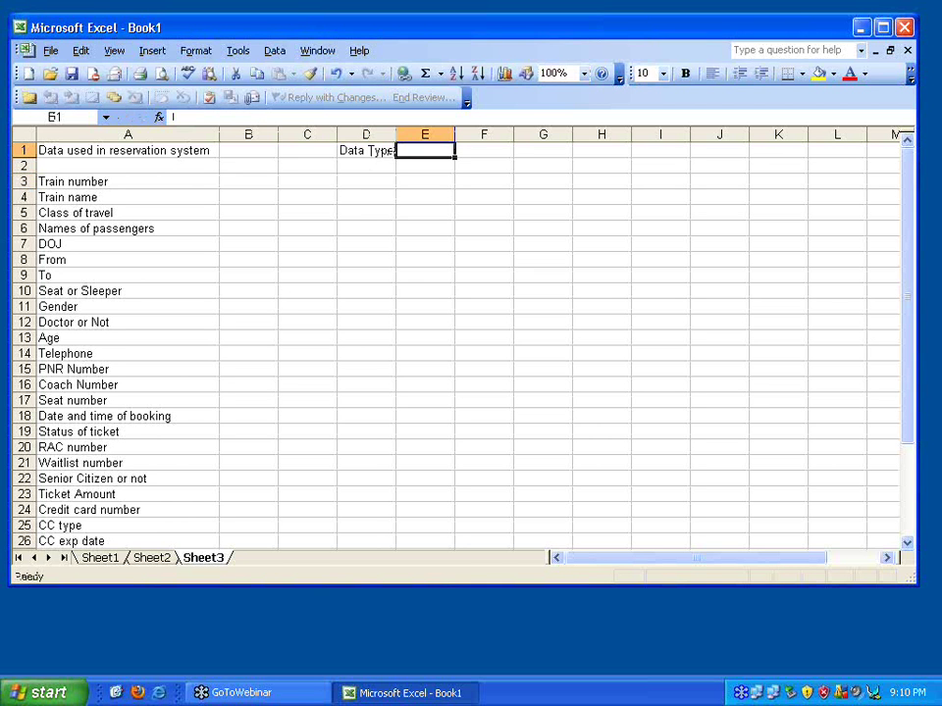
key("Tab")
type("Number")
key("Tab")
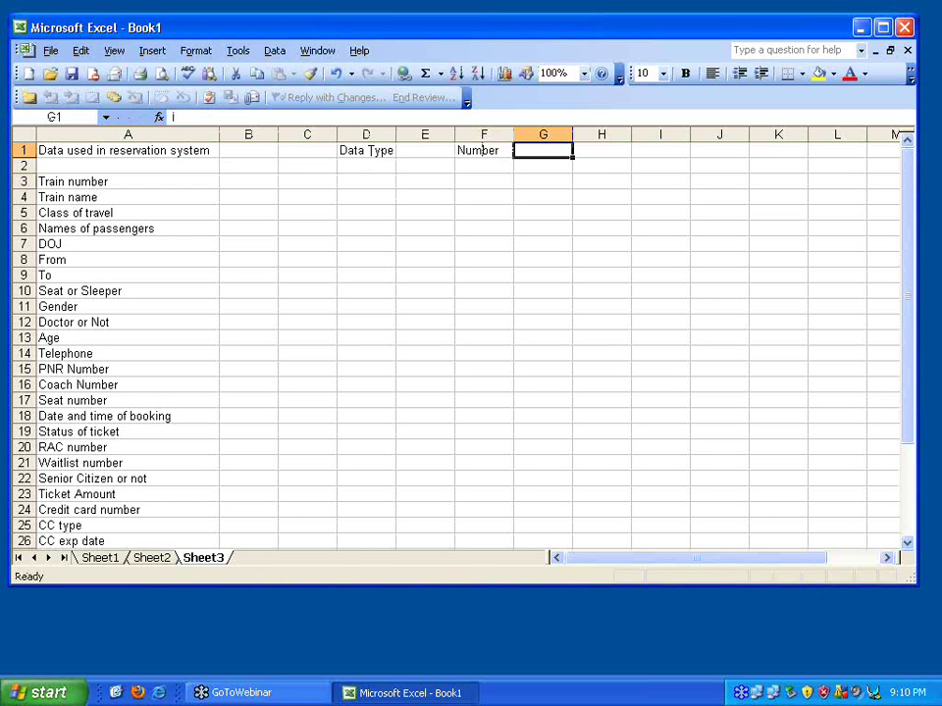
type("Text")
key("Tab")
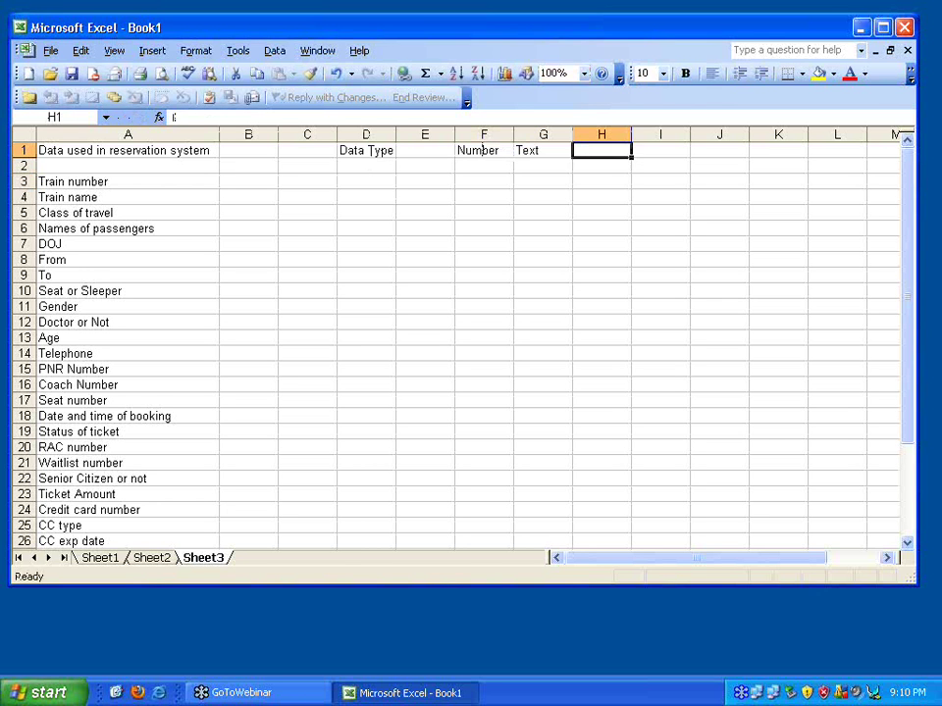
type("Date")
key("Return")
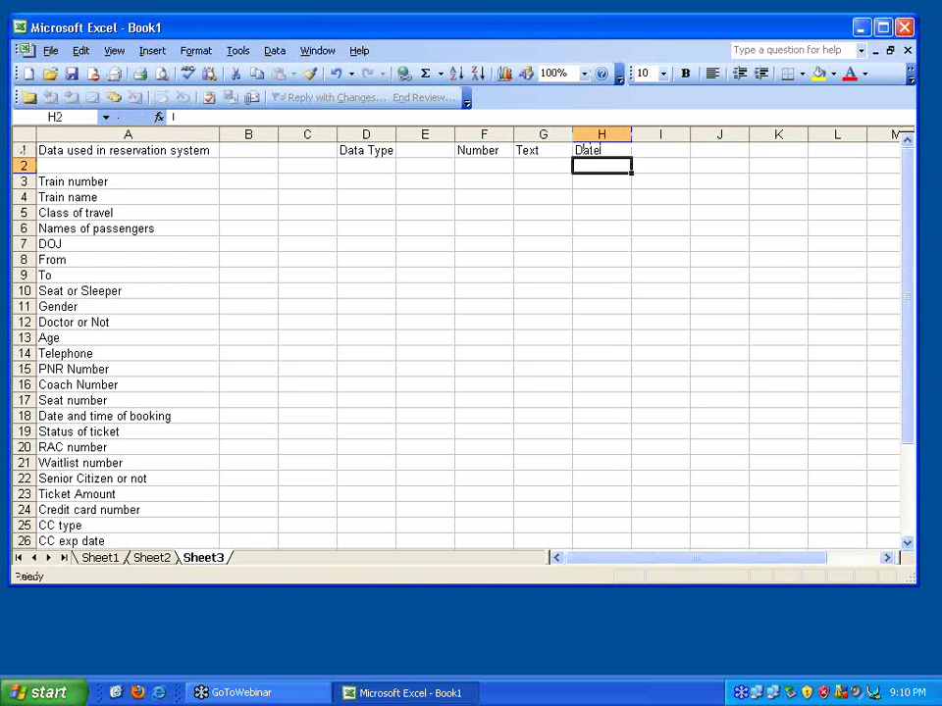
Step: Check the Number, Text and Date entries, then reselect the Data Type heading in D1
left_click(600, 151)
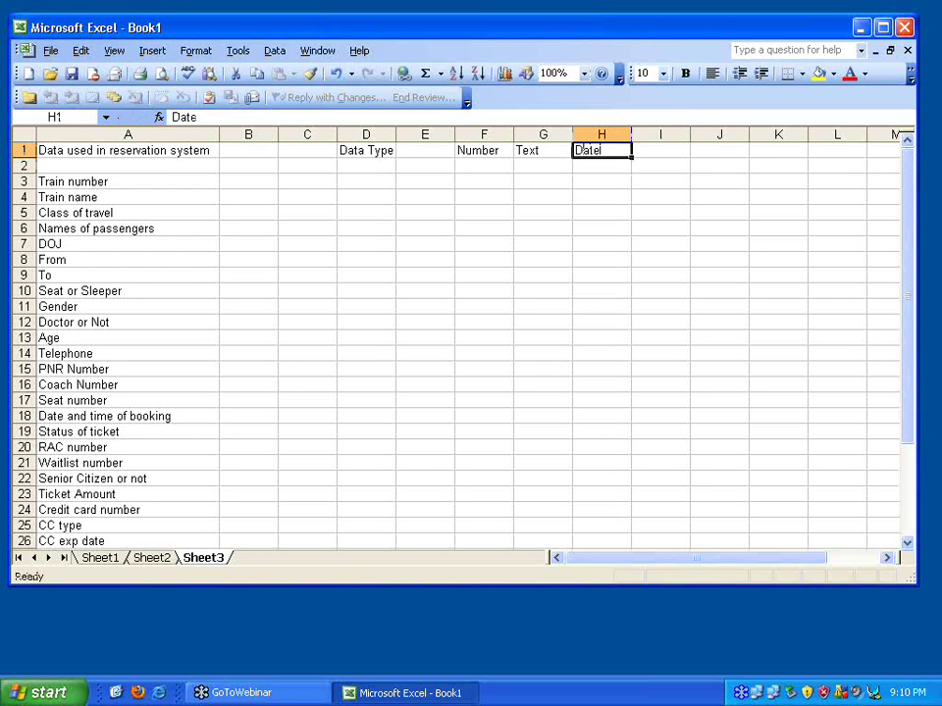
left_click(490, 150)
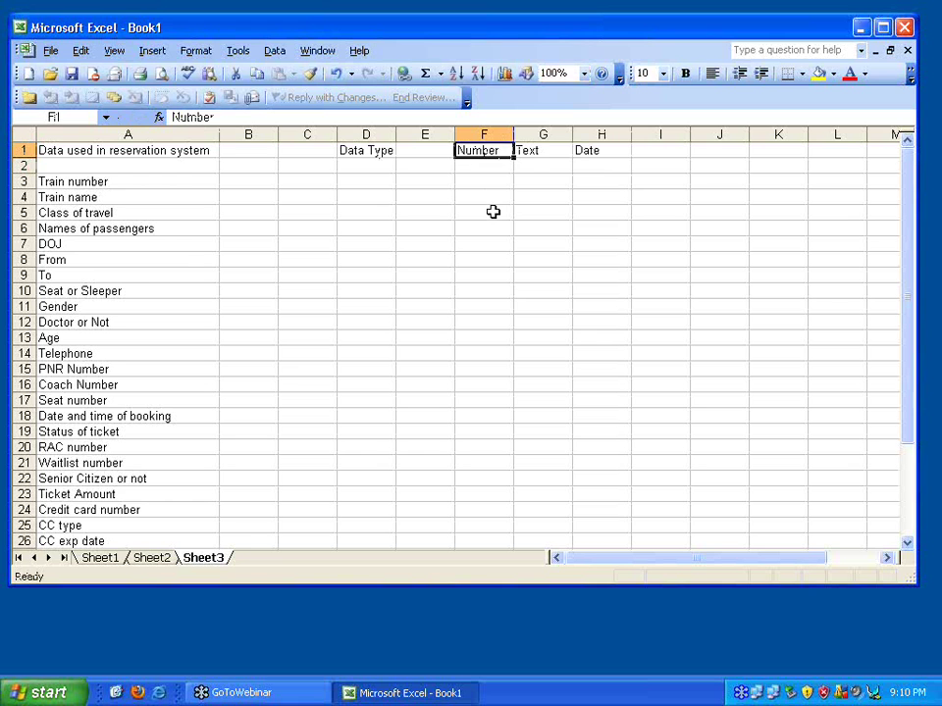
left_click(546, 154)
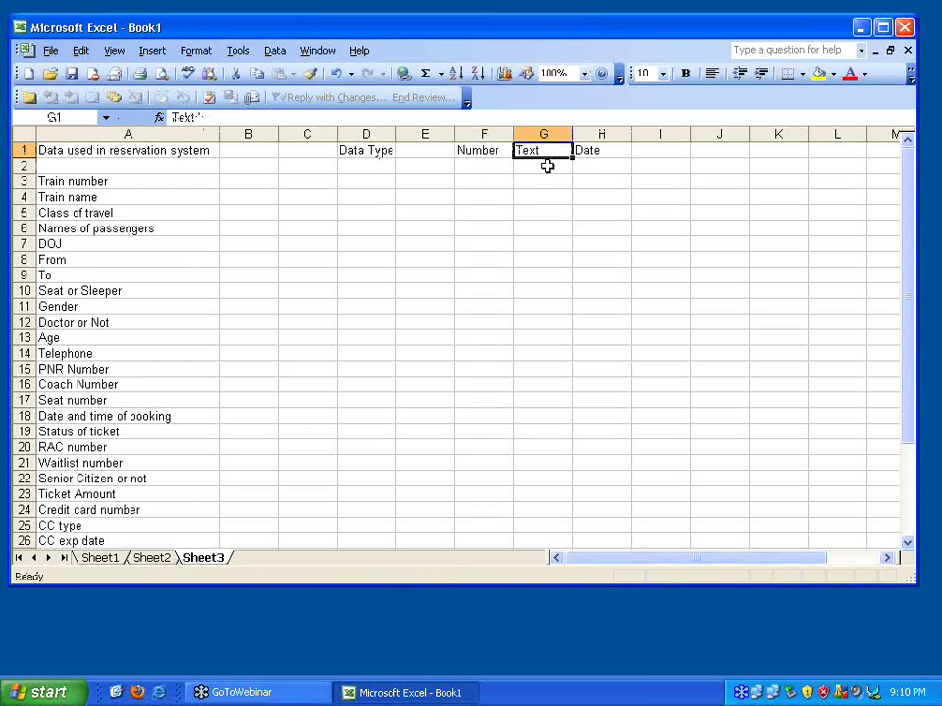
left_click(598, 154)
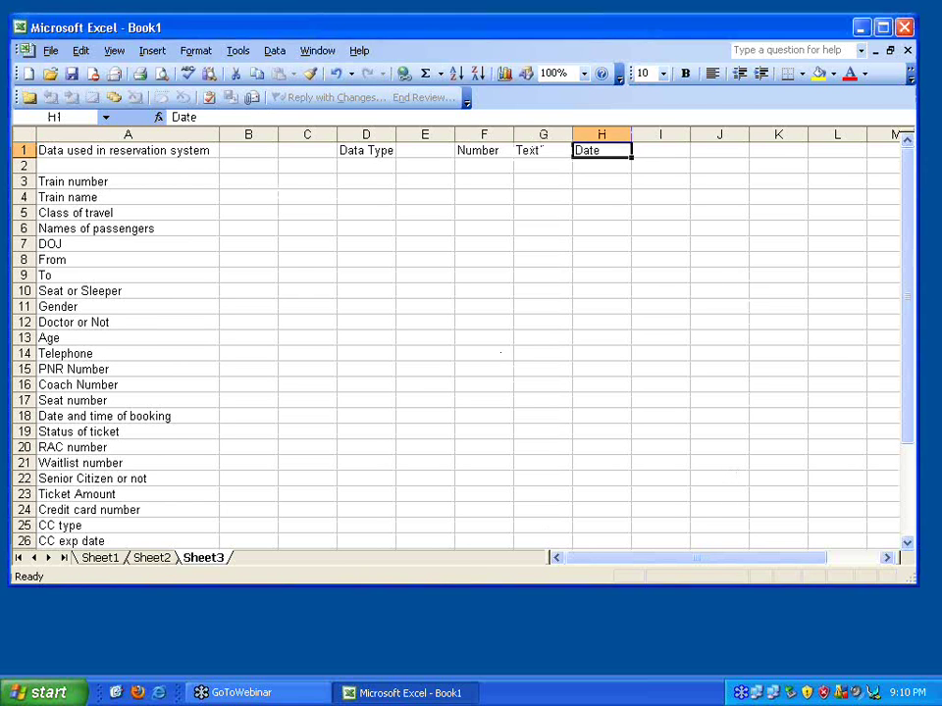
left_click(371, 153)
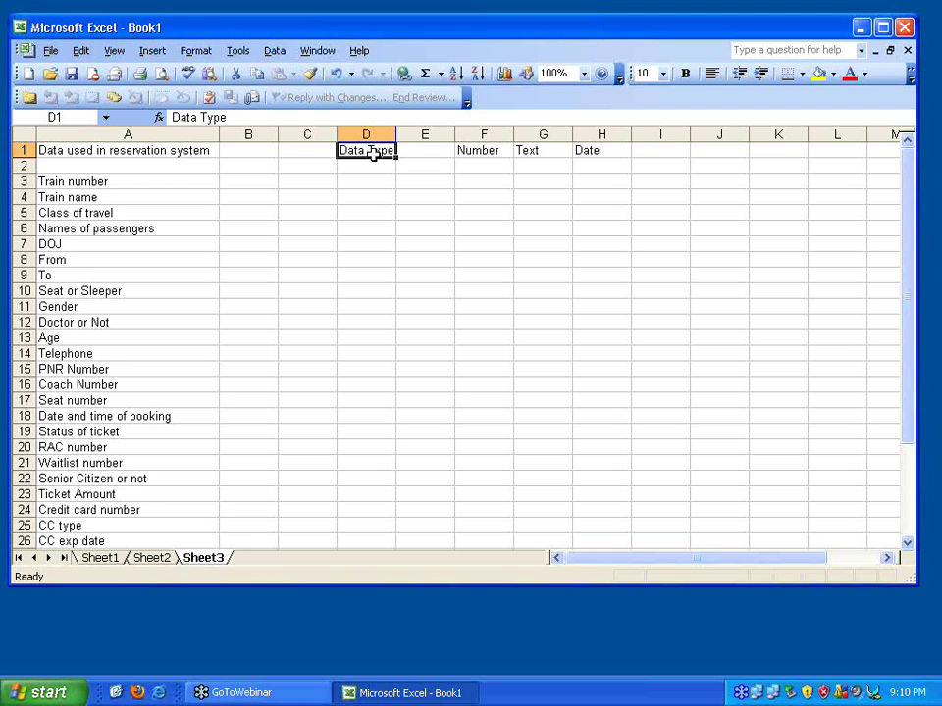
Step: Add a Data length label in D2 and Type and Length headings in B2:C2
key("Return")
type("D")
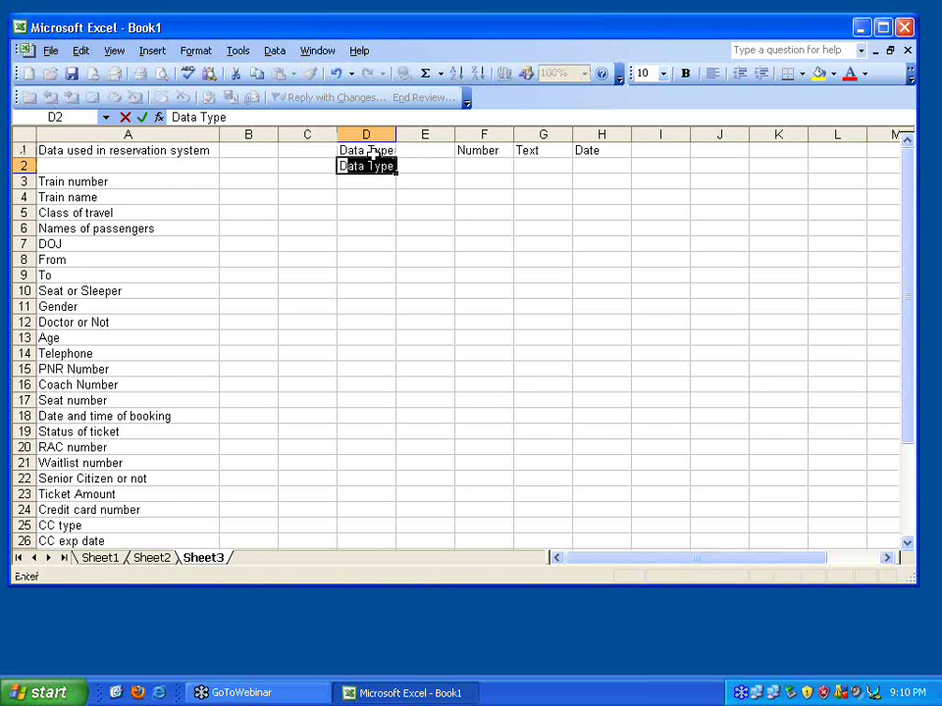
type("ata length")
key("Return")
key("Down")
key("Left")
key("Left")
key("Up")
key("Up")
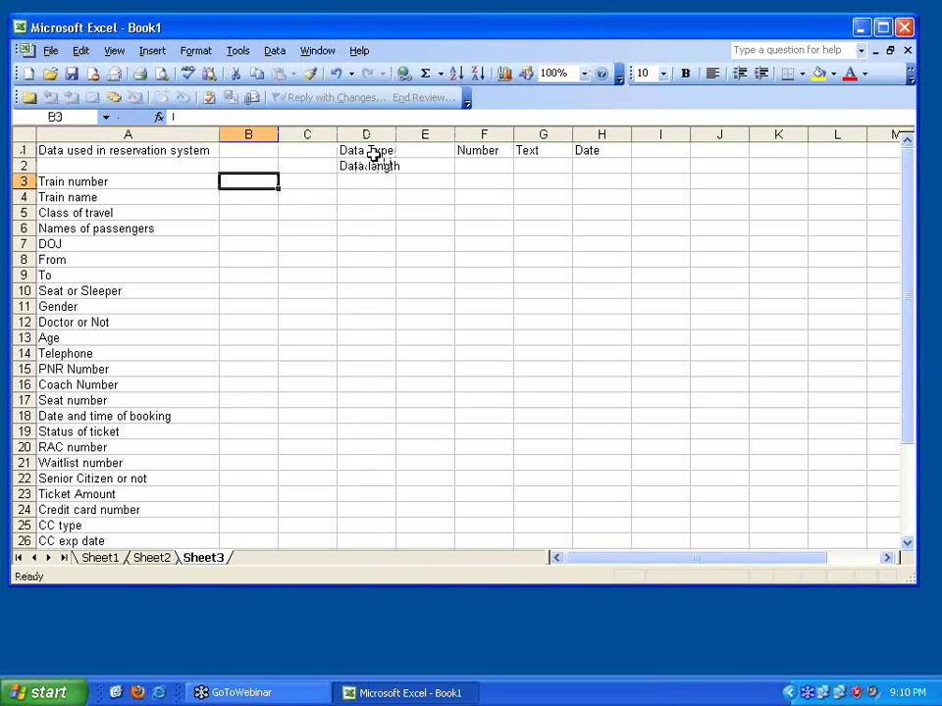
type("Type")
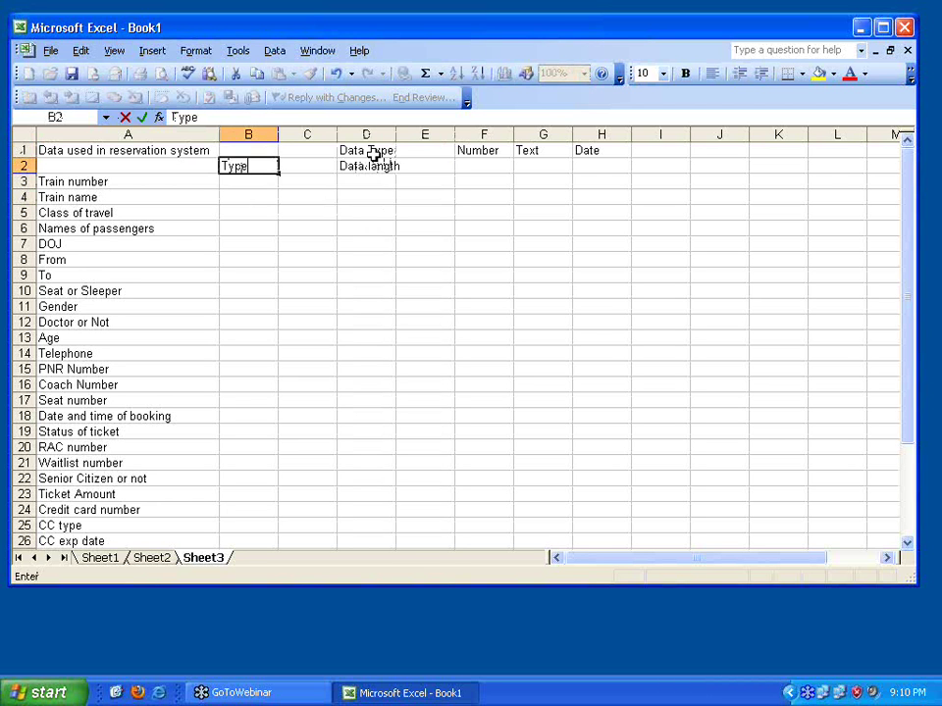
key("Tab")
type("Length")
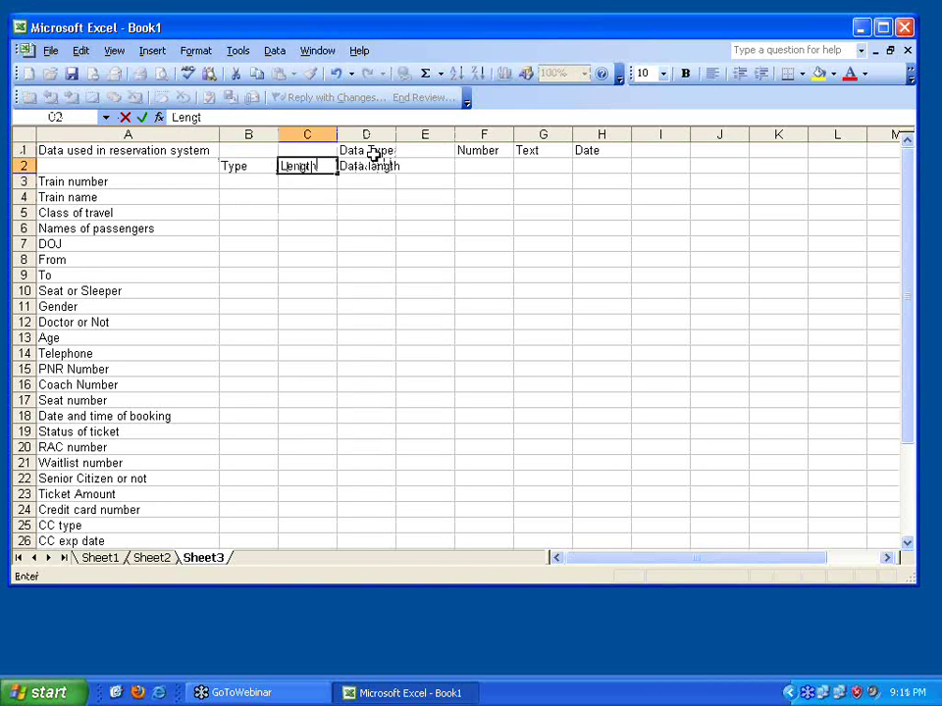
key("Return")
Step: Give Train number Number 4, Train name text 40, Class of travel Text 3, passenger names text 20
key("Left")
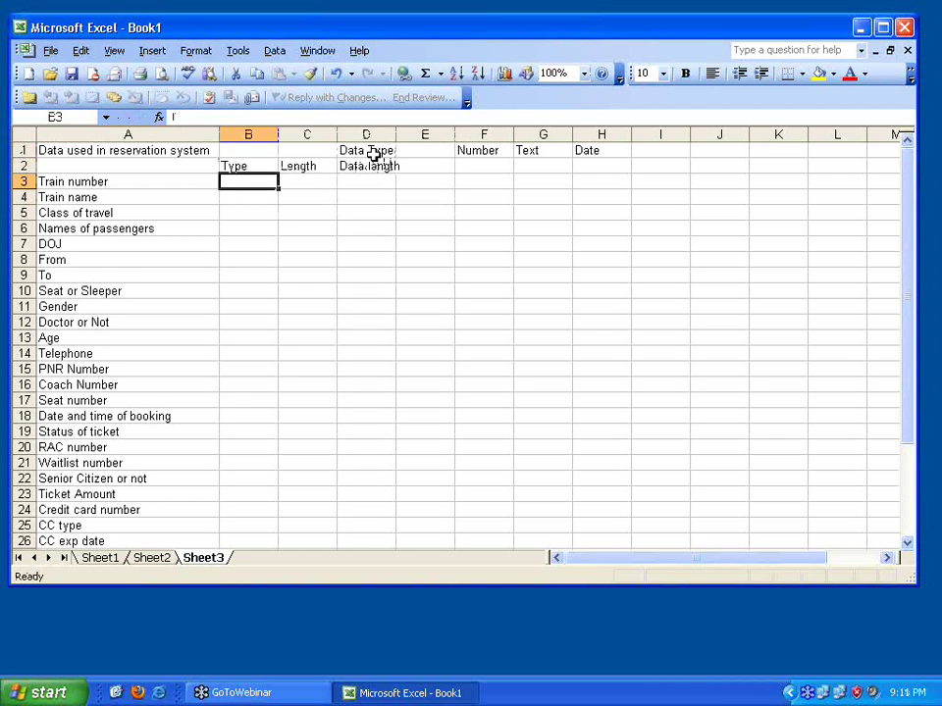
type("Number")
key("Tab")
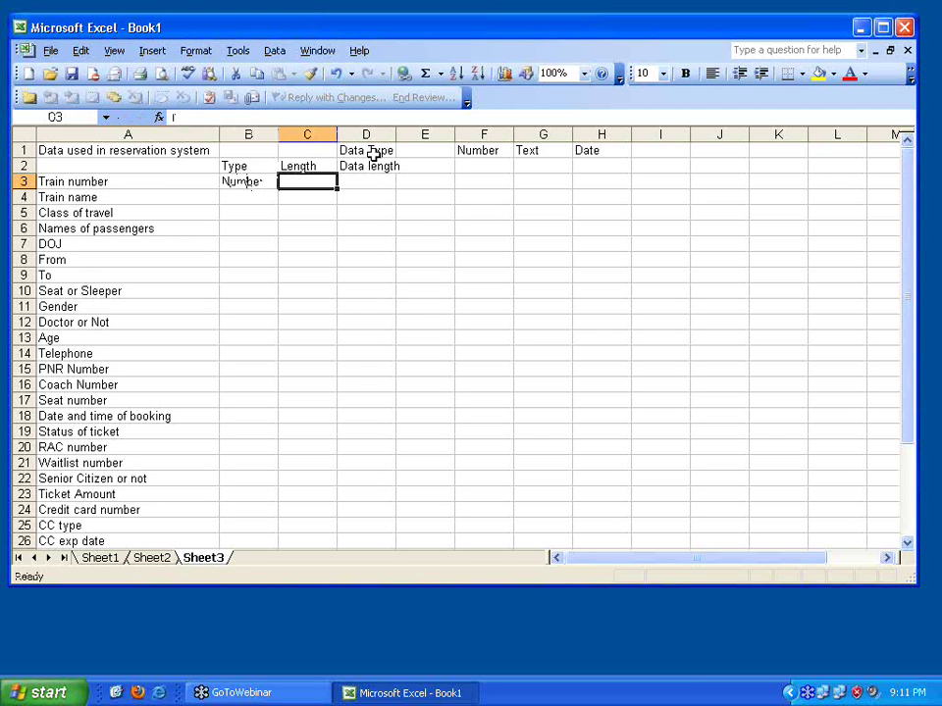
type("4")
key("Return")
key("Left")
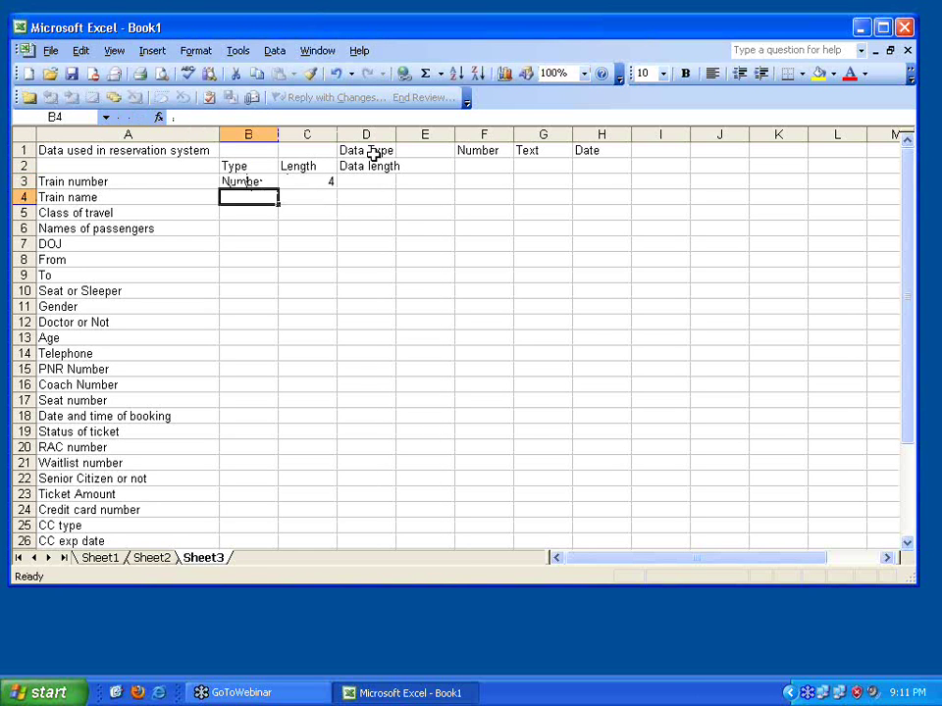
type("text")
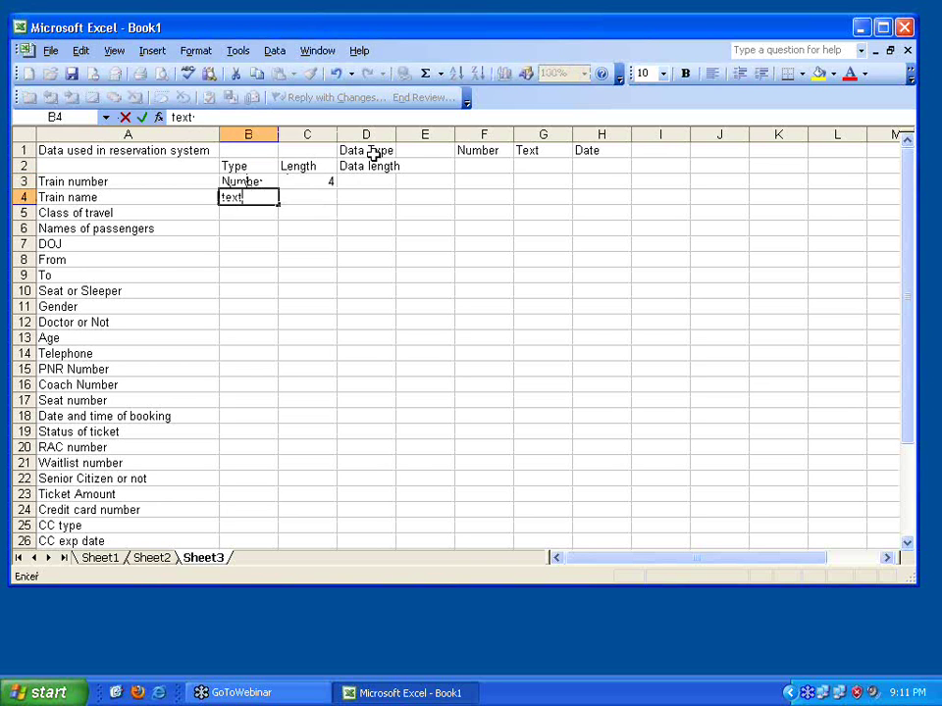
key("Tab")
type("40")
key("Return")
key("Left")
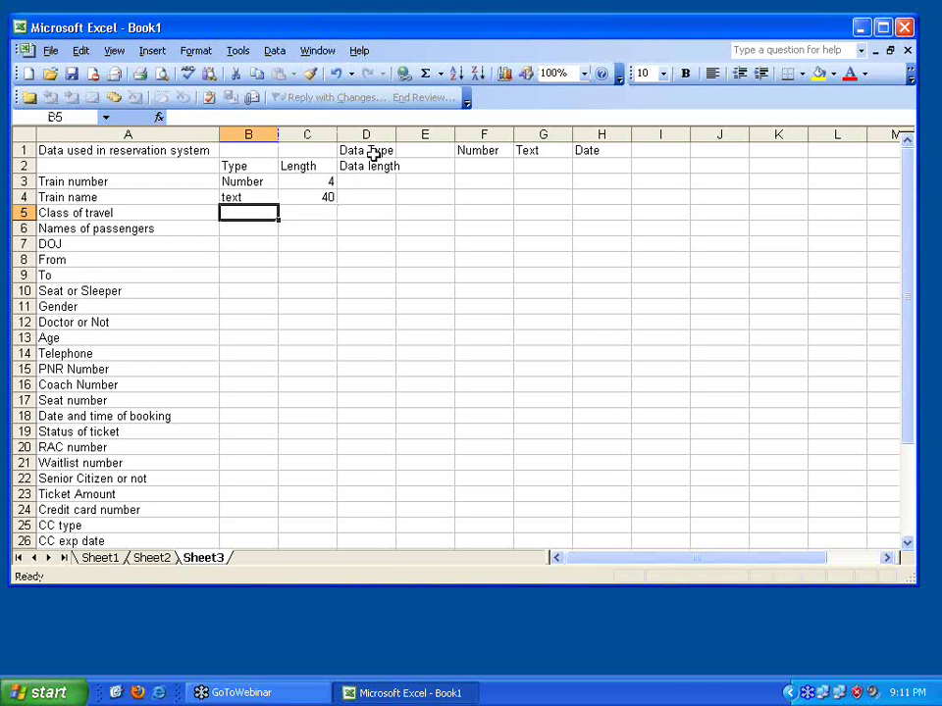
type("Text")
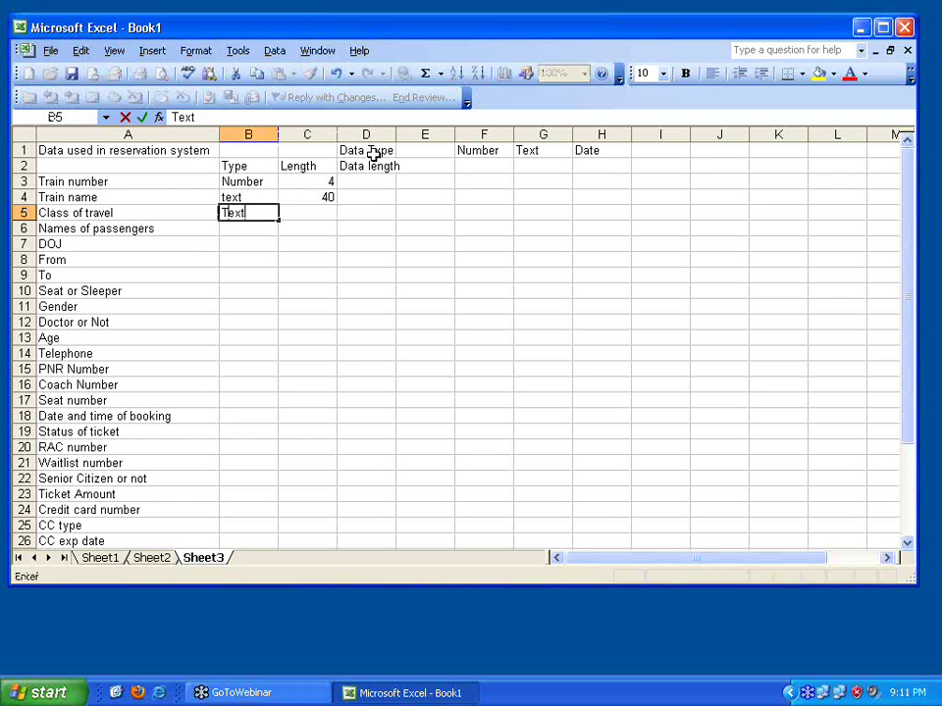
key("Tab")
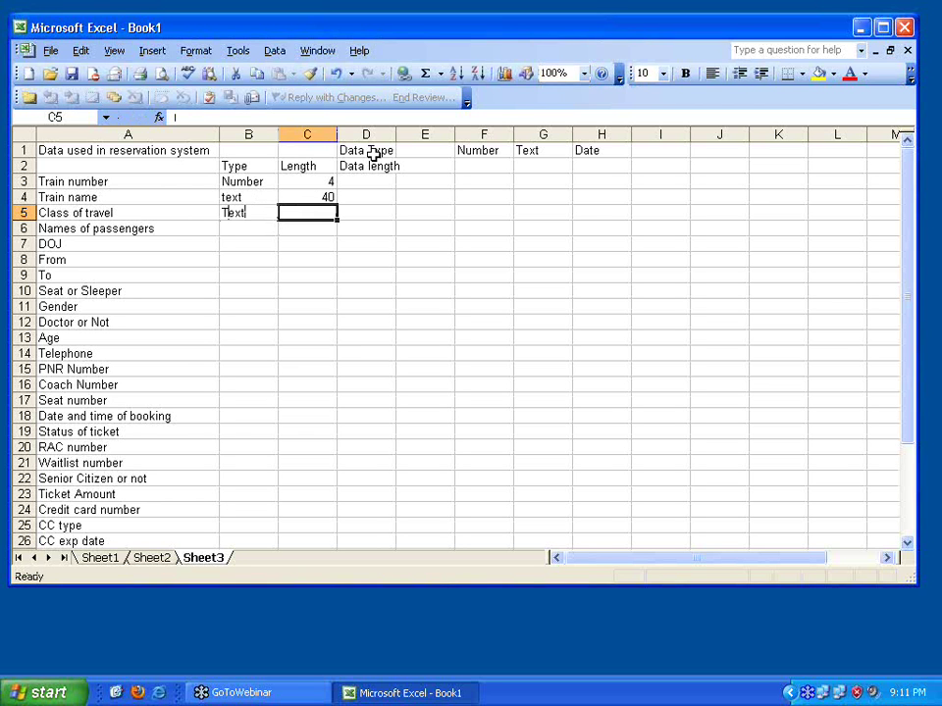
type("3")
key("Return")
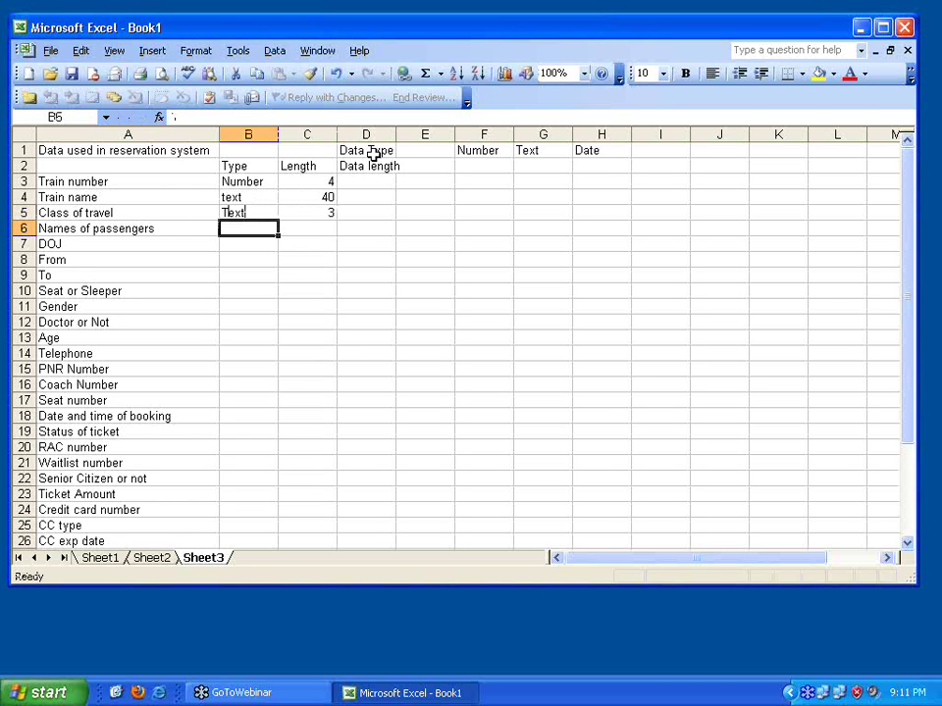
type("text")
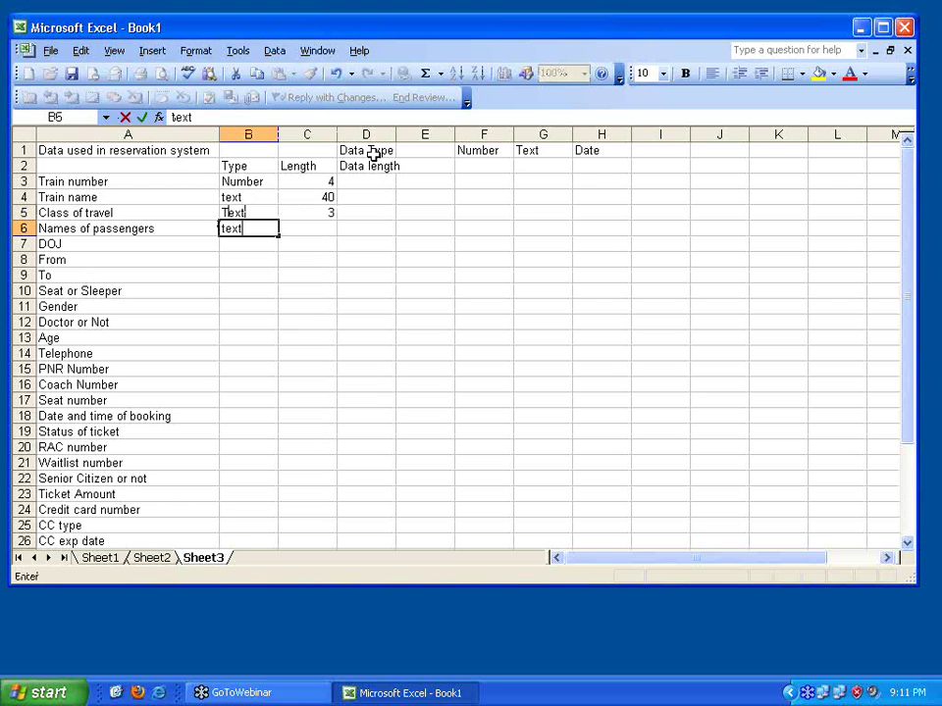
key("Tab")
type("20")
key("Return")
Step: Give DOJ Date 8, From Text 10, To Text 10, and Seat or Sleeper Text 1
key("Left")
type("Dat")
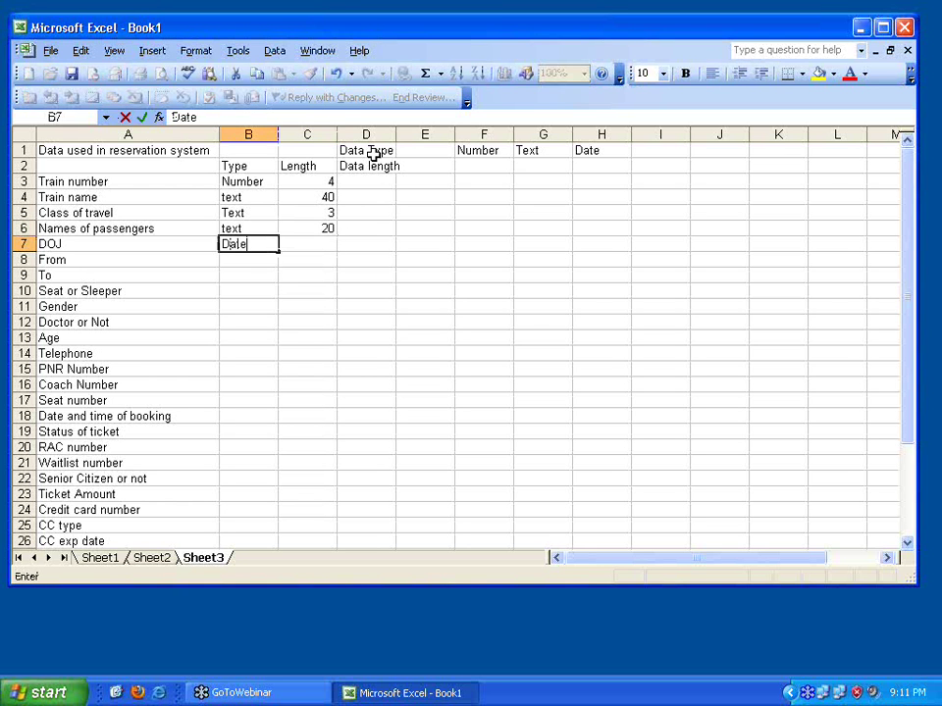
key("Tab")
type("8")
key("Return")
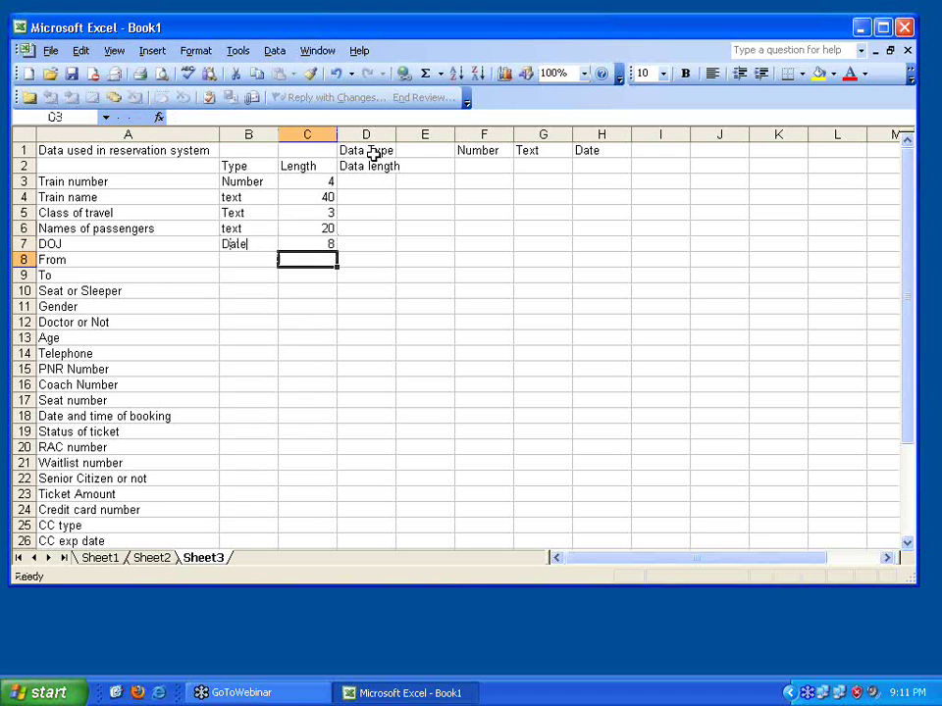
key("Left")
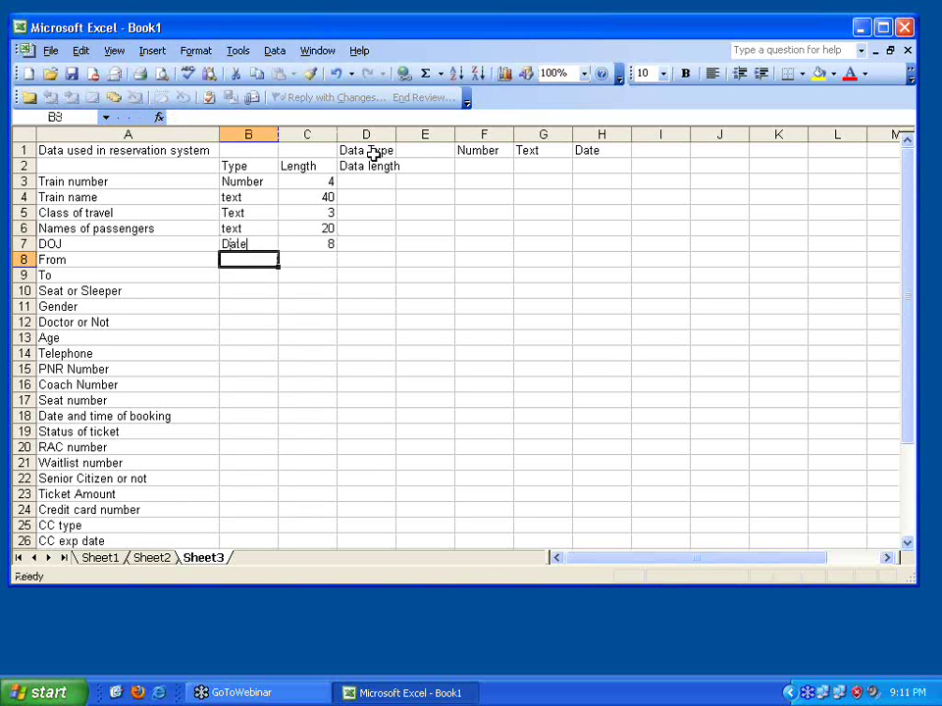
type("Text")
key("Tab")
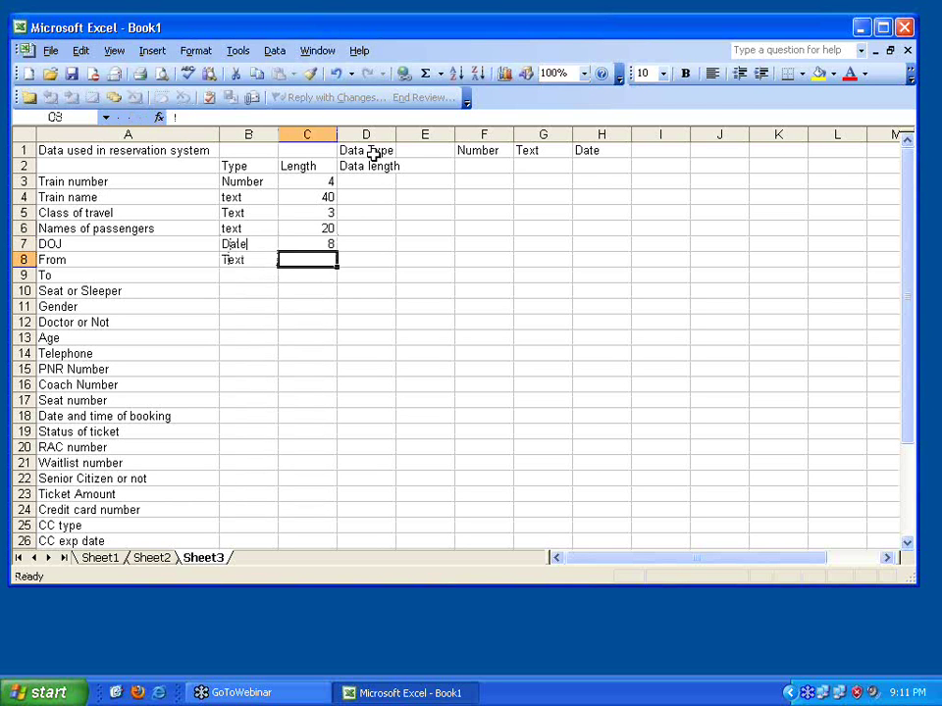
type("10")
key("Return")
key("Left")
type("Text")
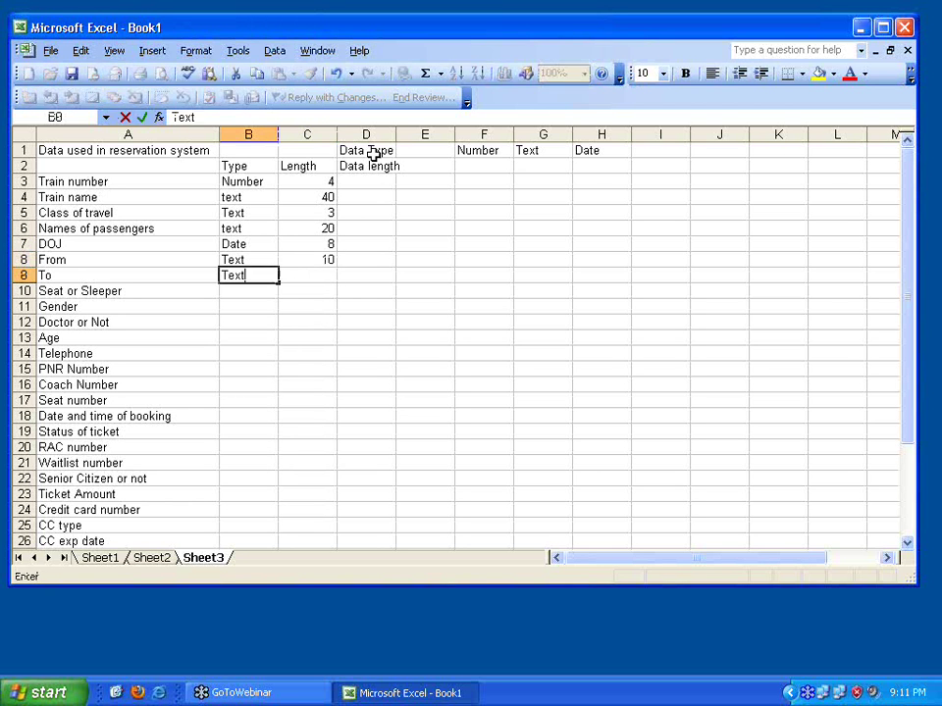
key("Tab")
type("10")
key("Return")
type("Text")
key("Tab")
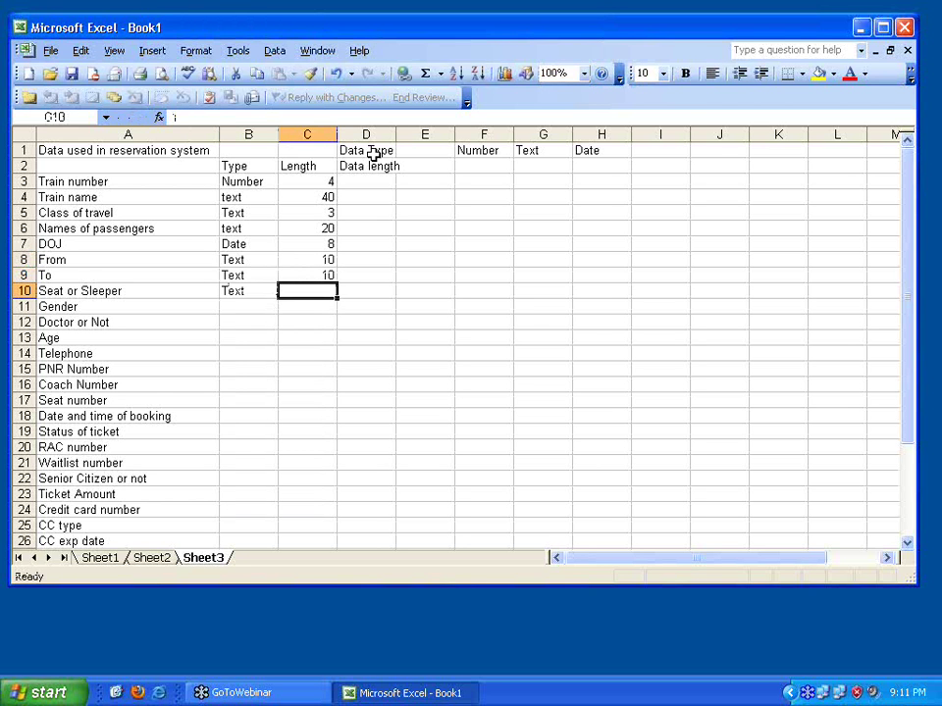
type("1")
key("Return")
key("Left")
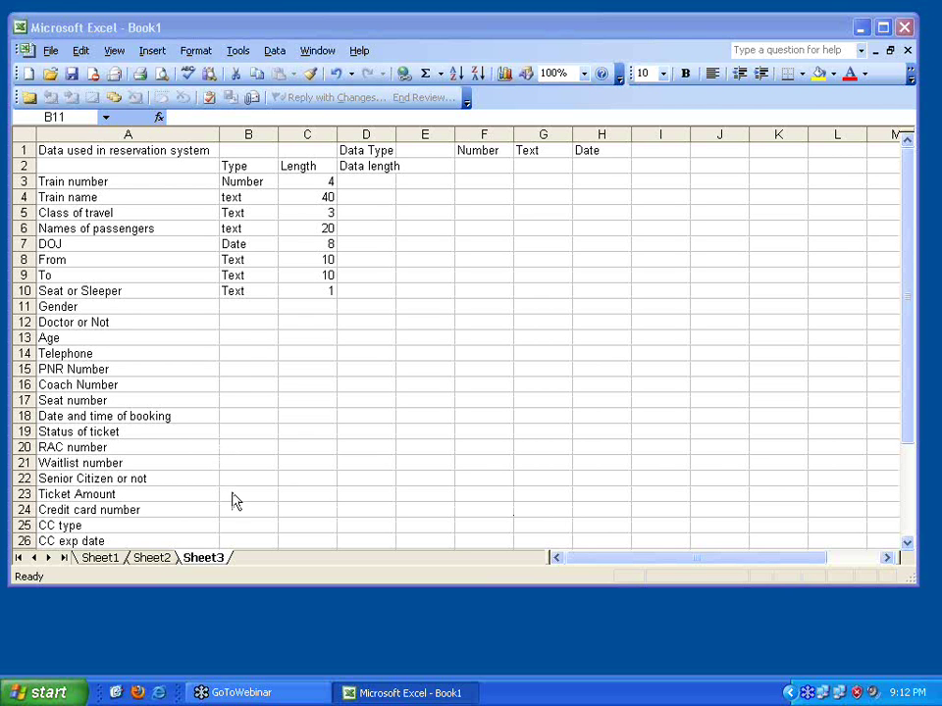
Step: Set Ticket Amount's type to Number in B23 and its length to 5,2 in C23
left_click(263, 498)
type("Number")
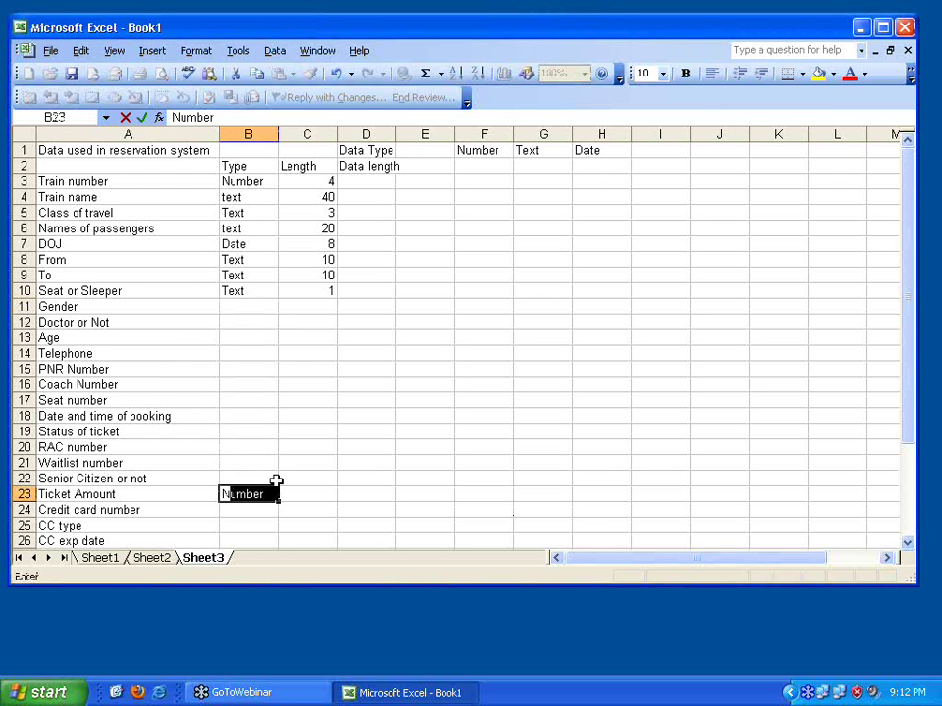
key("Tab")
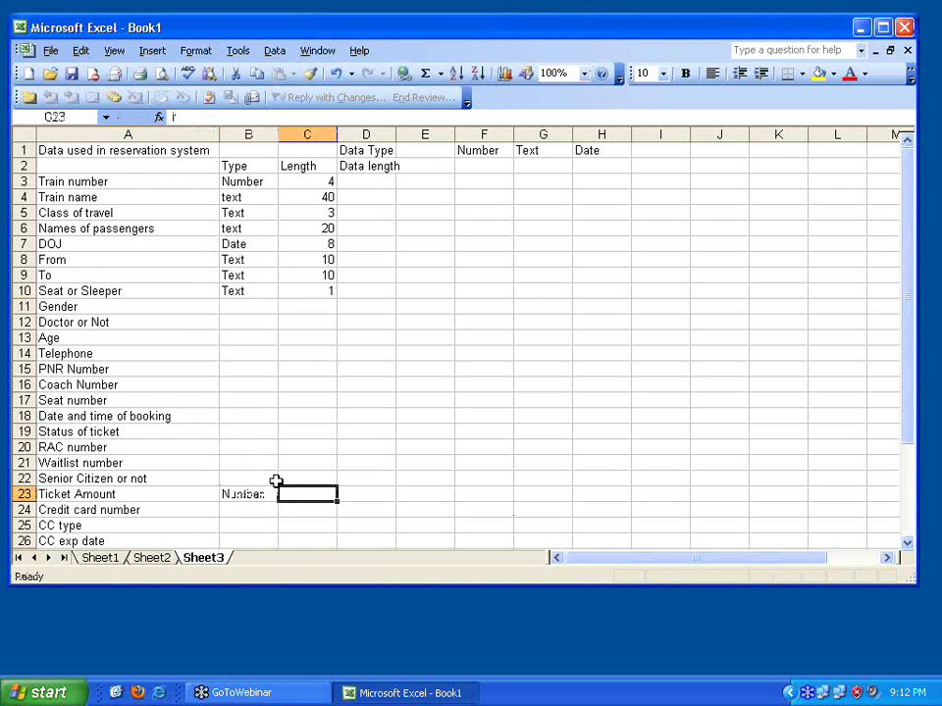
type("5.")
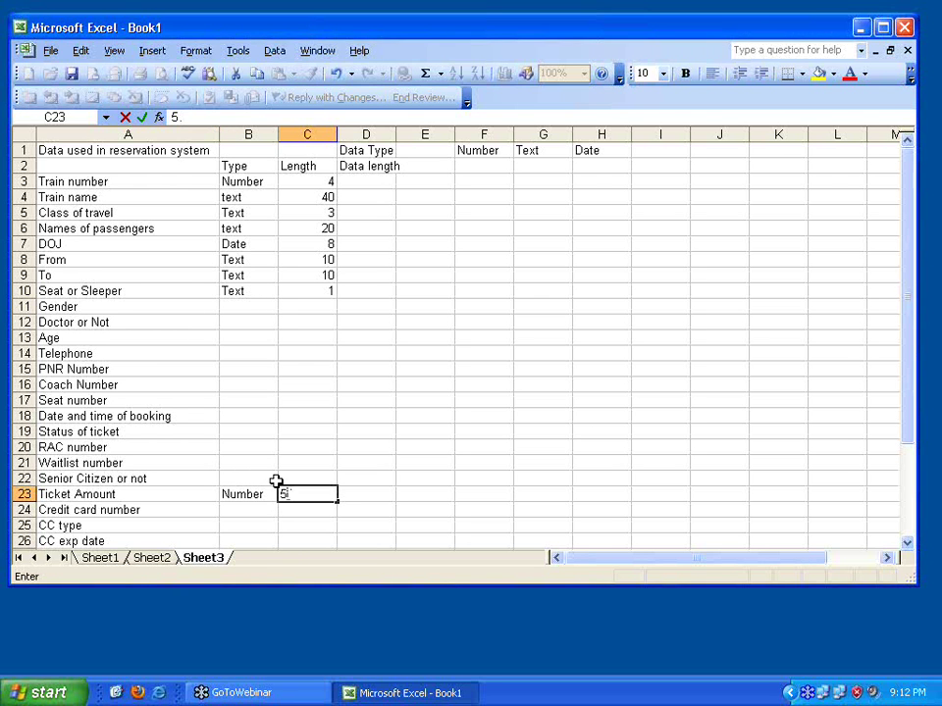
type(",2")
key("Return")
key("Up")
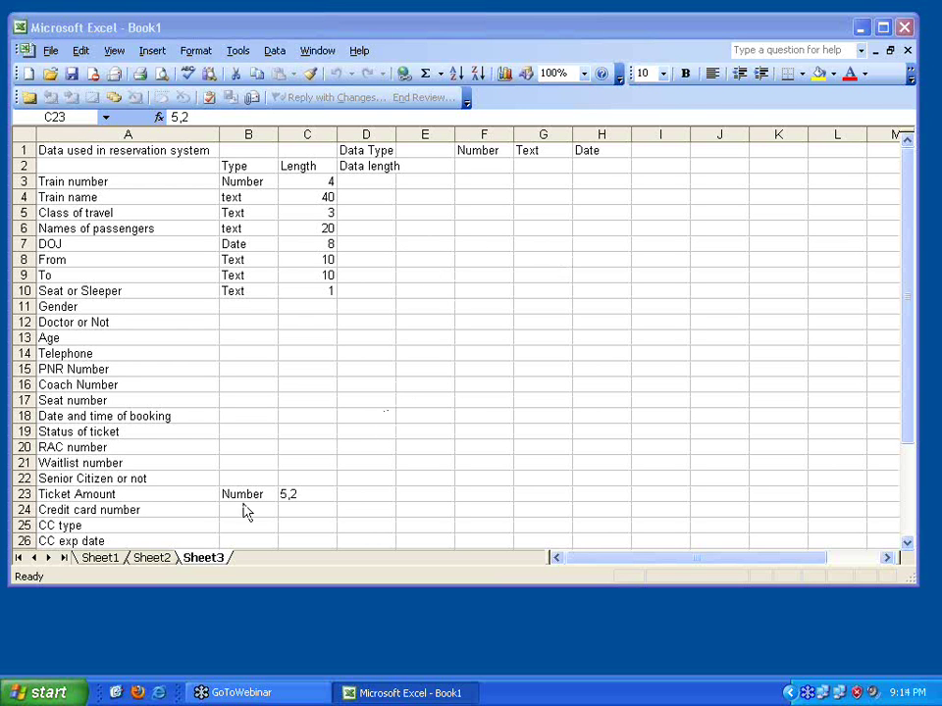
Step: Insert a blank worksheet, Sheet4, before Sheet3 via the sheet tab's Insert option
left_click(200, 560)
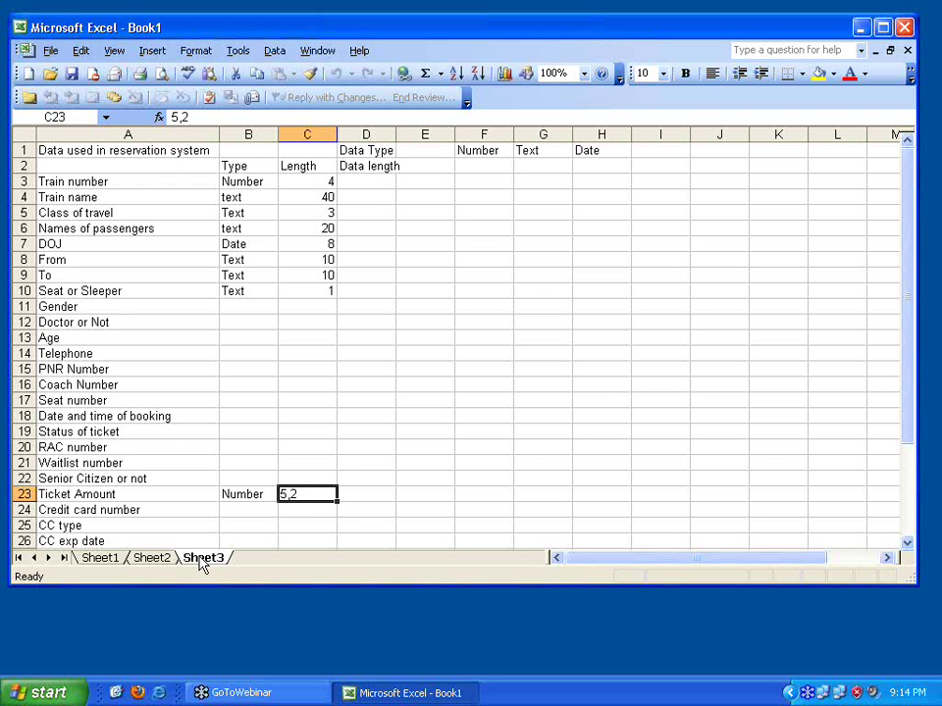
right_click(202, 561)
key("Escape")
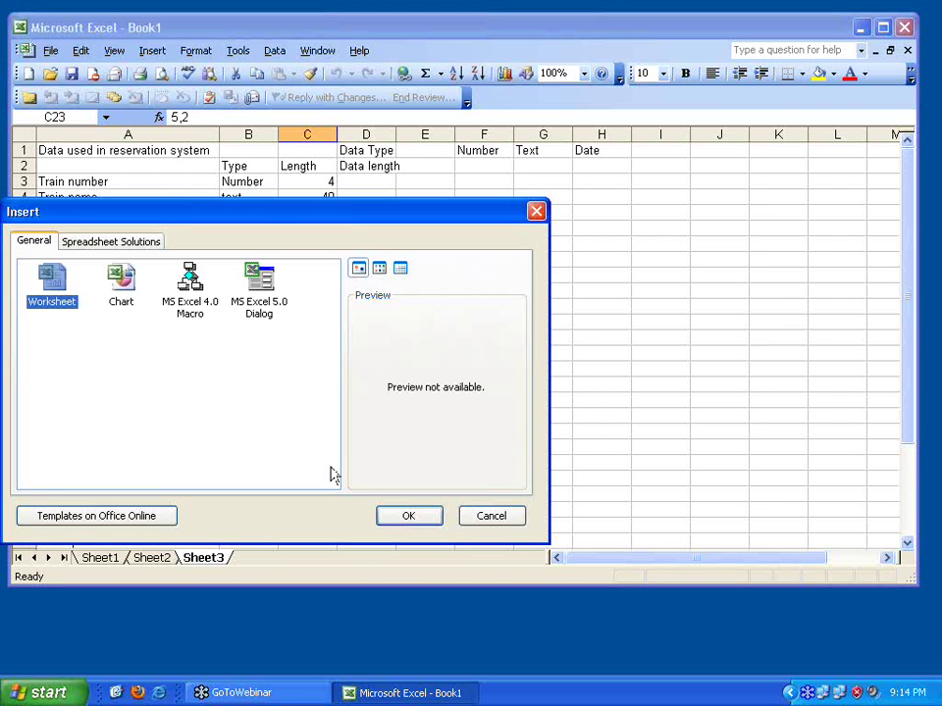
left_click(408, 516)
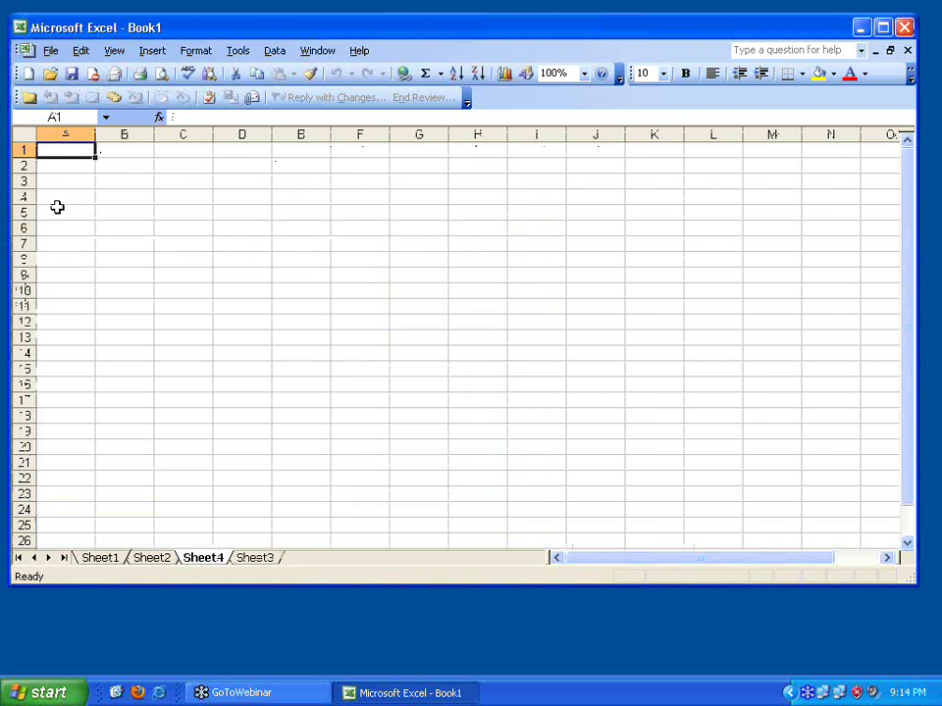
Step: Type Train Data in A1, then Train number, Train name, Start stn, End stn, Days of running below
type("Train Data")
key("Return")
key("Return")
type("Trai")
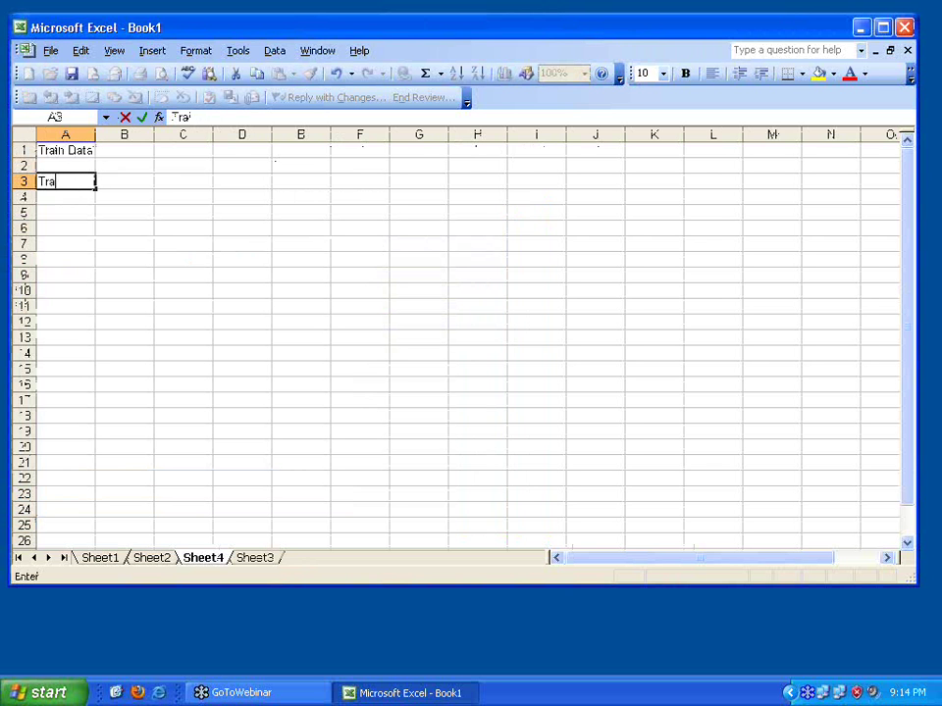
type("n number")
key("Return")
type("Train name")
key("Return")
type("Start stri")
key("Return")
type("End stri")
key("Return")
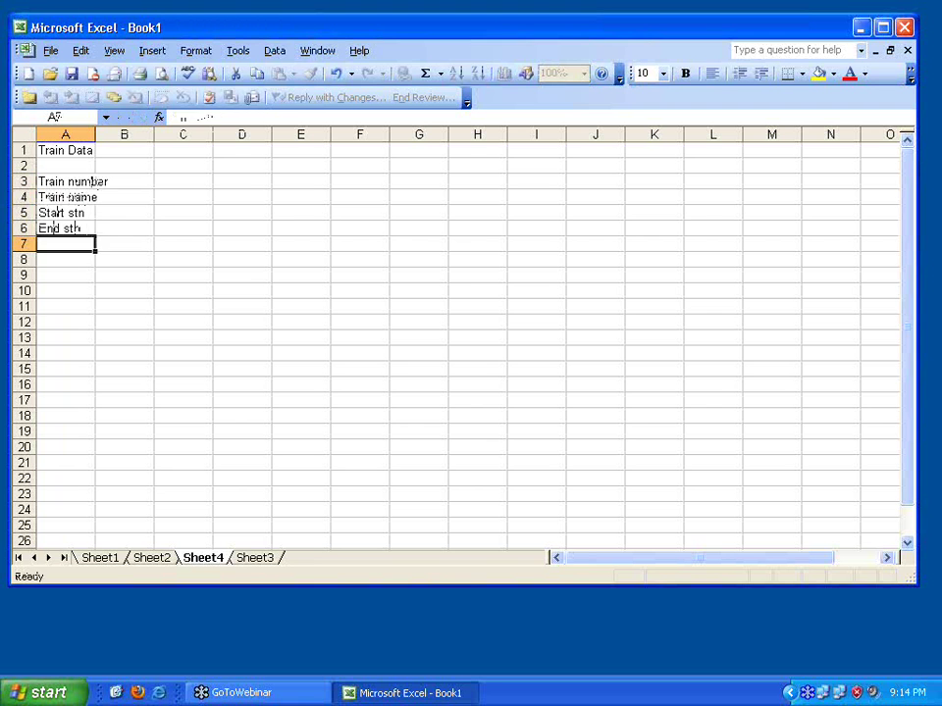
type("Days of running")
key("Return")
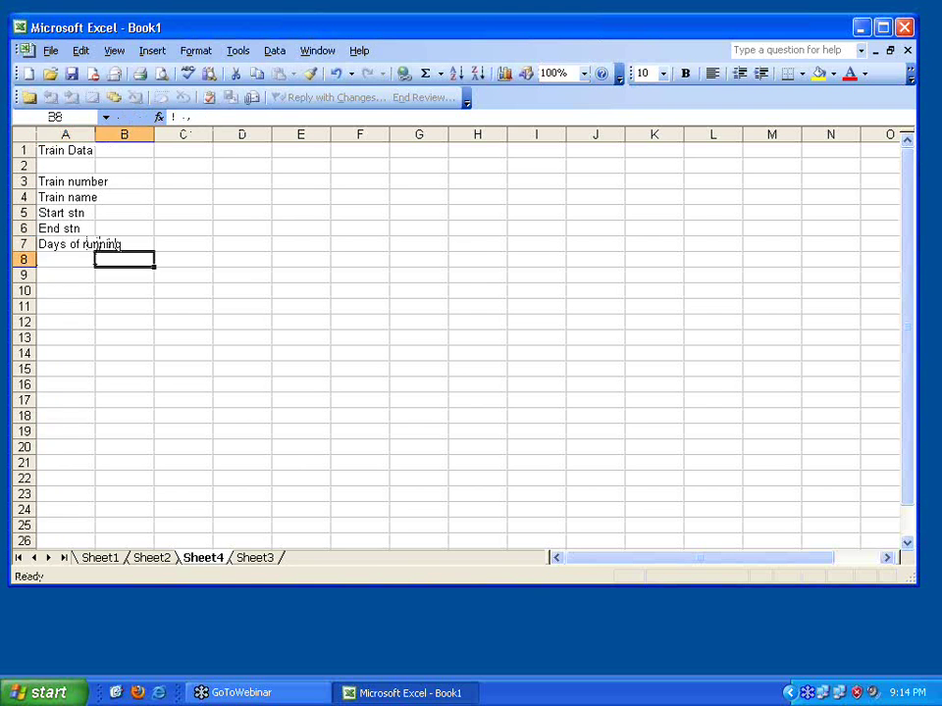
key("Up")
key("Up")
key("Up")
key("Up")
key("Up")
key("Up")
key("Up")
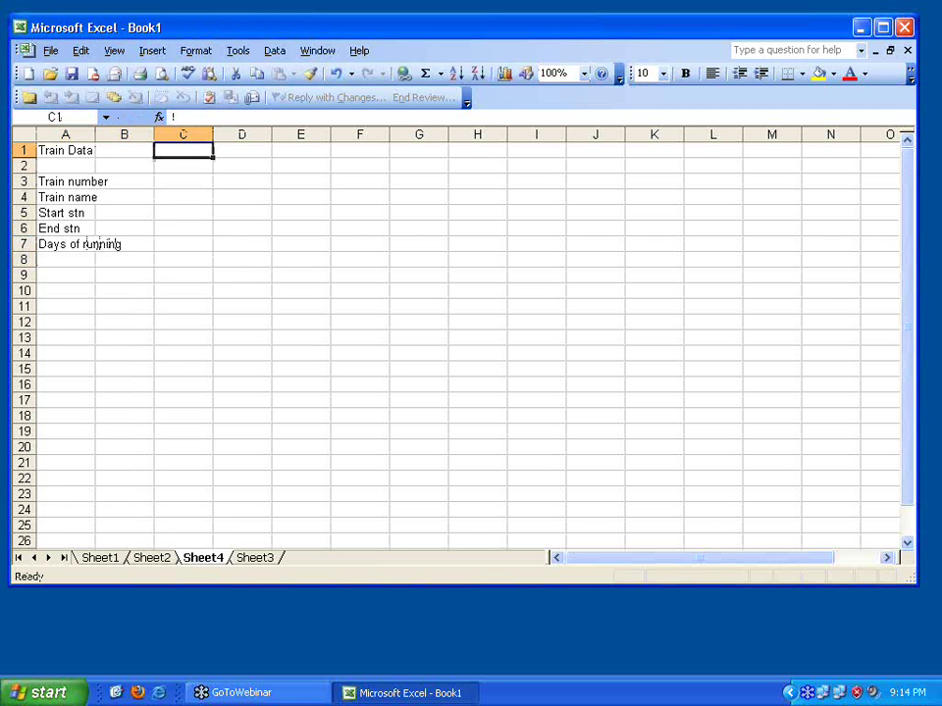
Step: Enter Route Data in C1 with Station A, Station B and Number in C3:C5
type("Route Data")
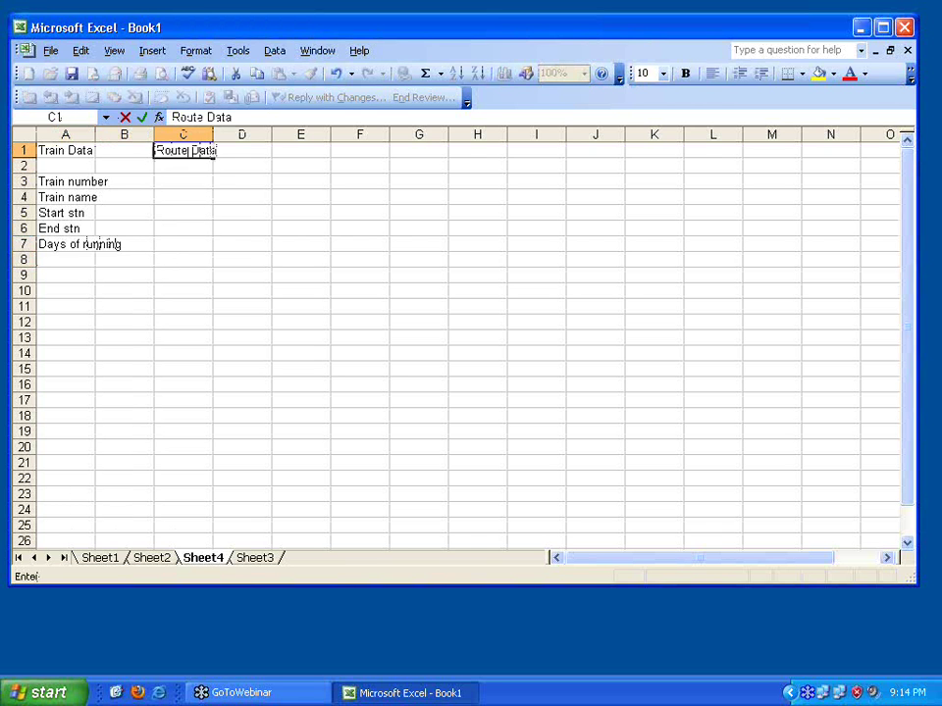
left_click(183, 181)
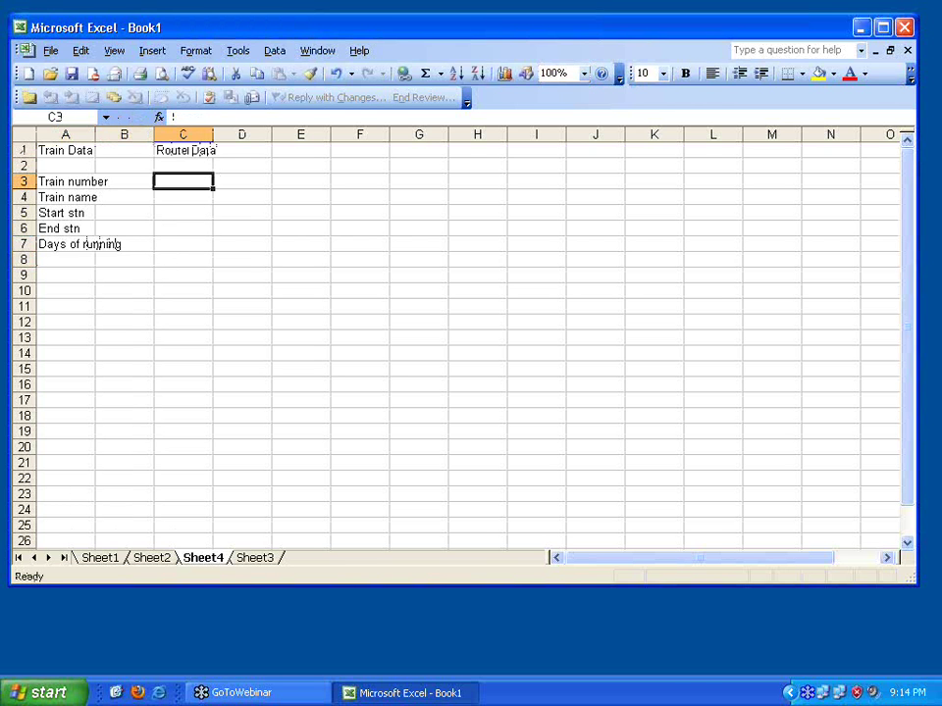
type("Stat")
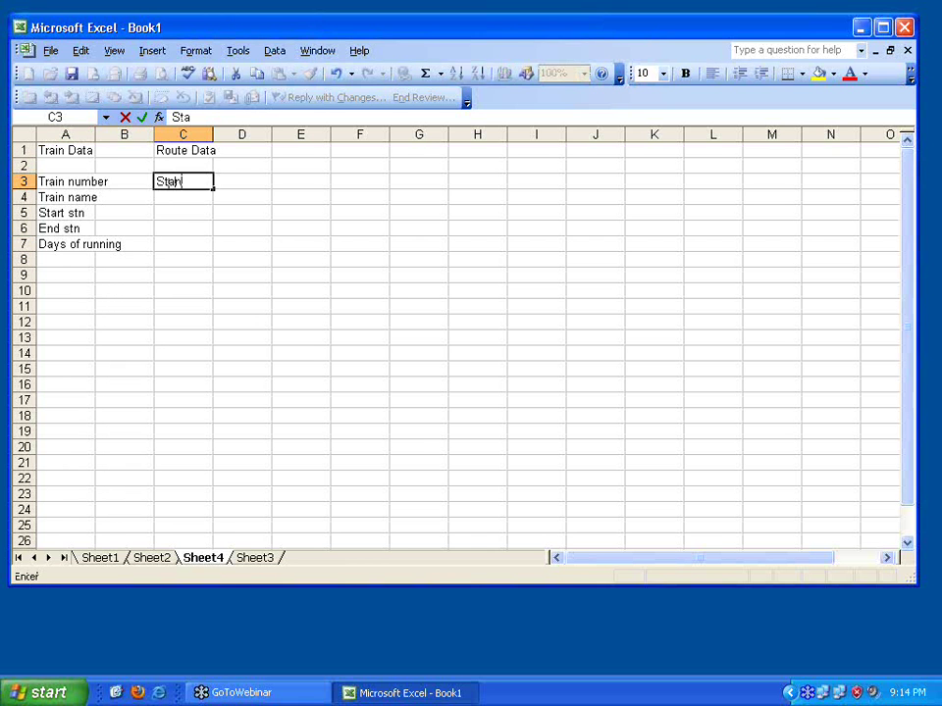
type("ion A")
key("Return")
type("Station B")
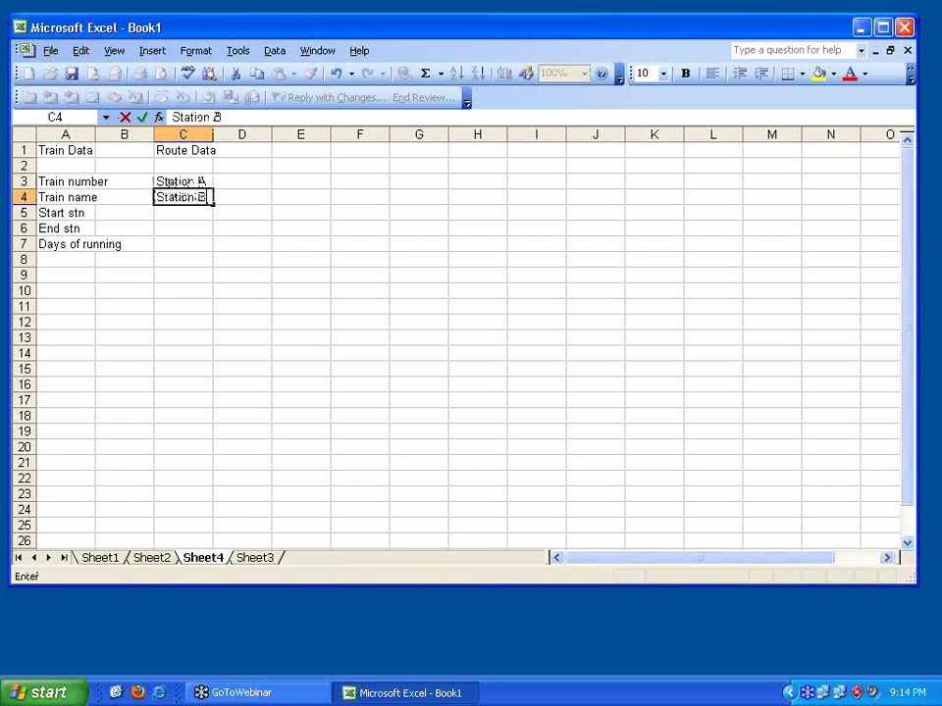
key("Return")
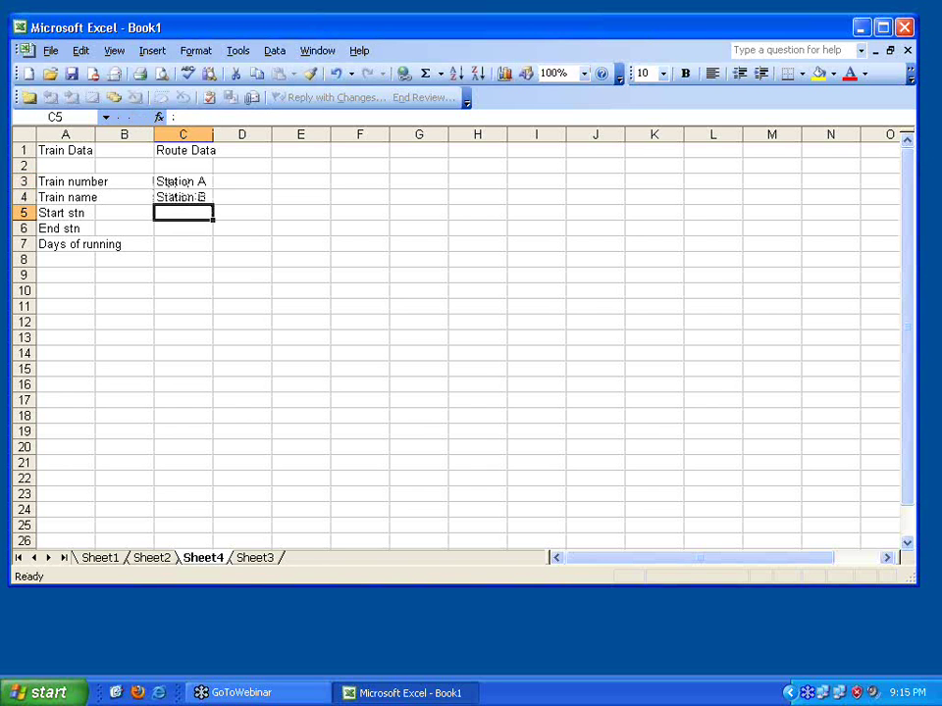
type("Number")
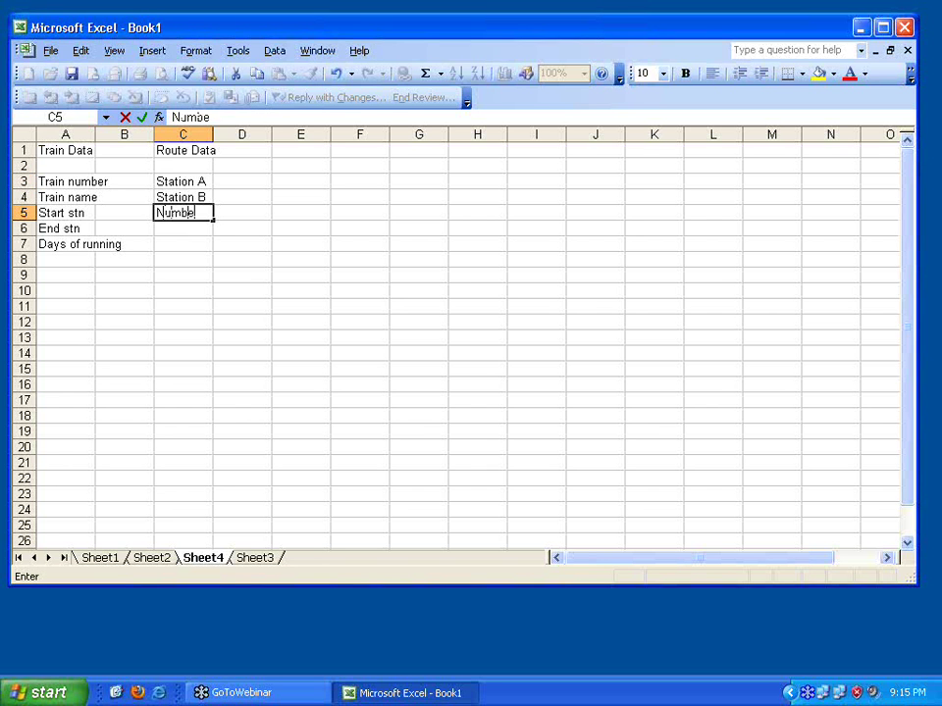
key("Return")
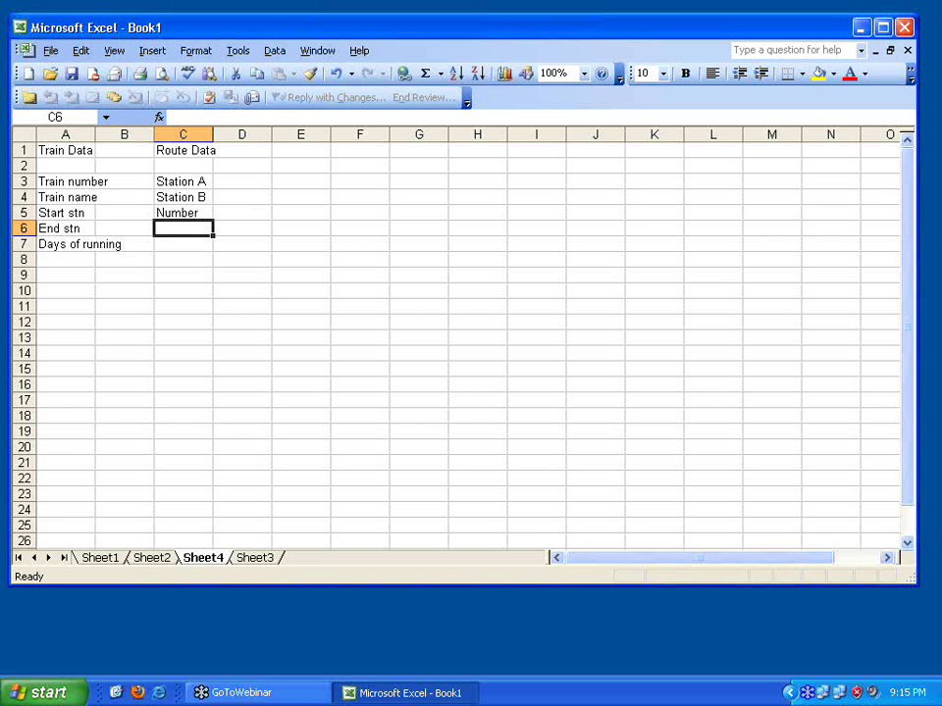
left_click(182, 259)
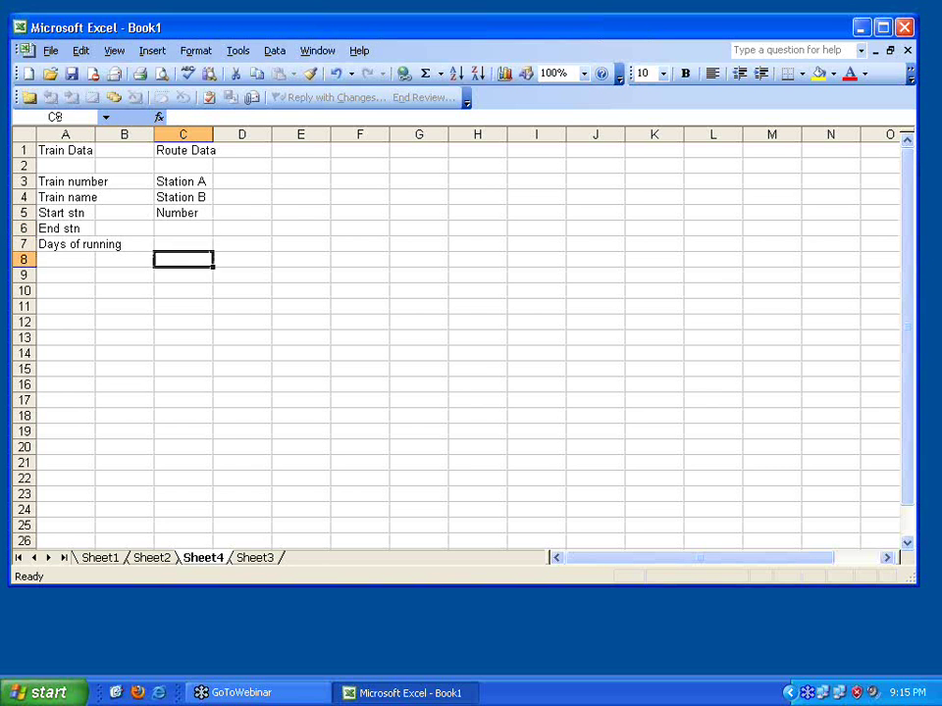
Step: Type the note Grouping data into cell C10
left_click(183, 290)
type("Group")
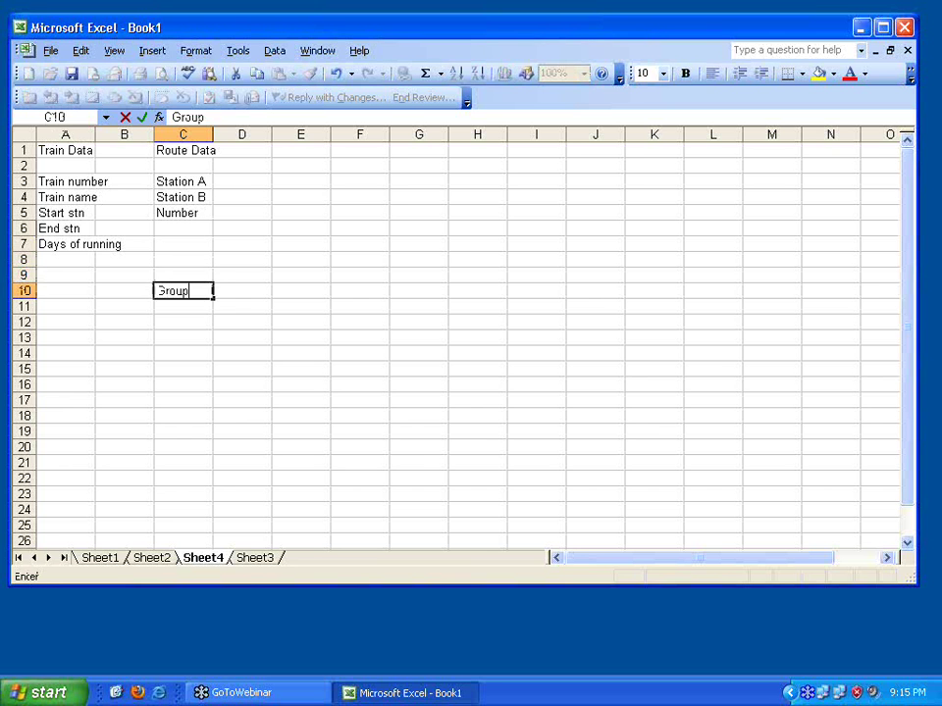
type("ing data")
key("Return")
key("Return")
key("Return")
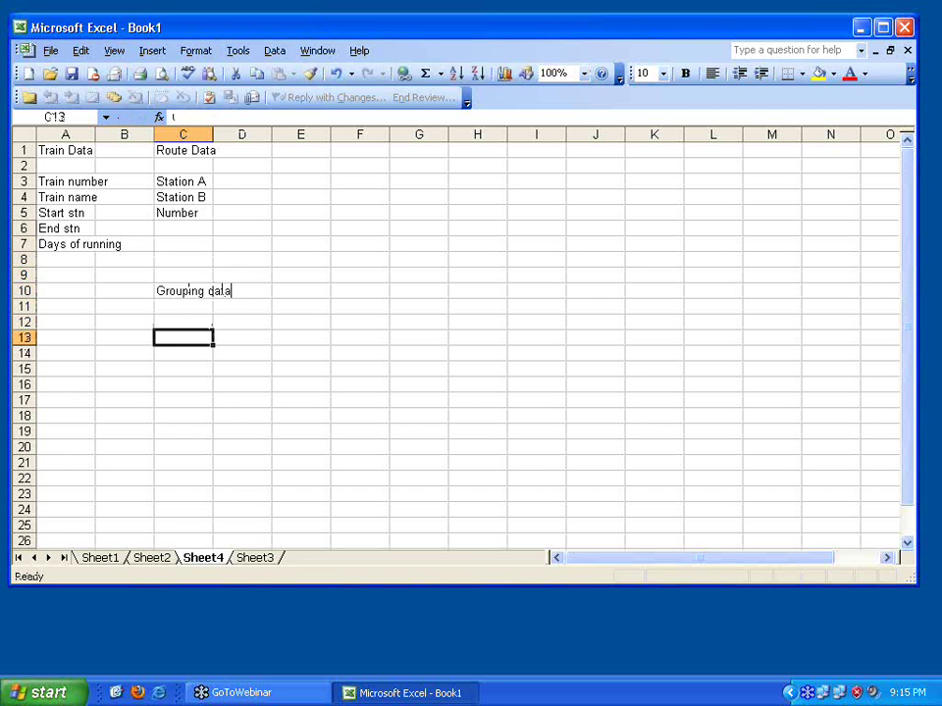
left_click(183, 321)
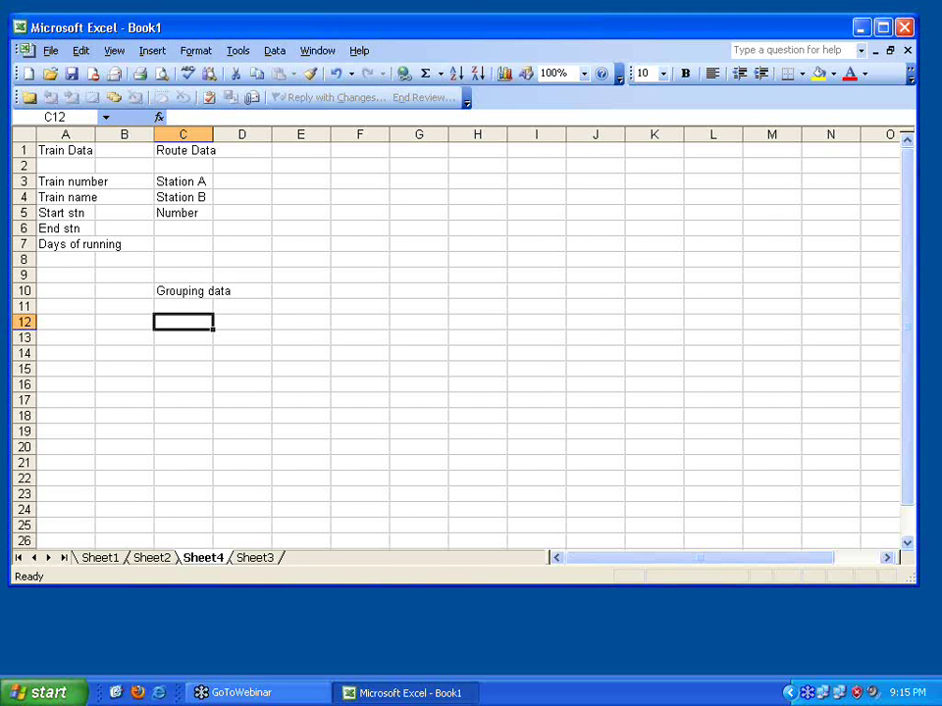
Step: Put the CC Data heading into cell E1
left_click(304, 164)
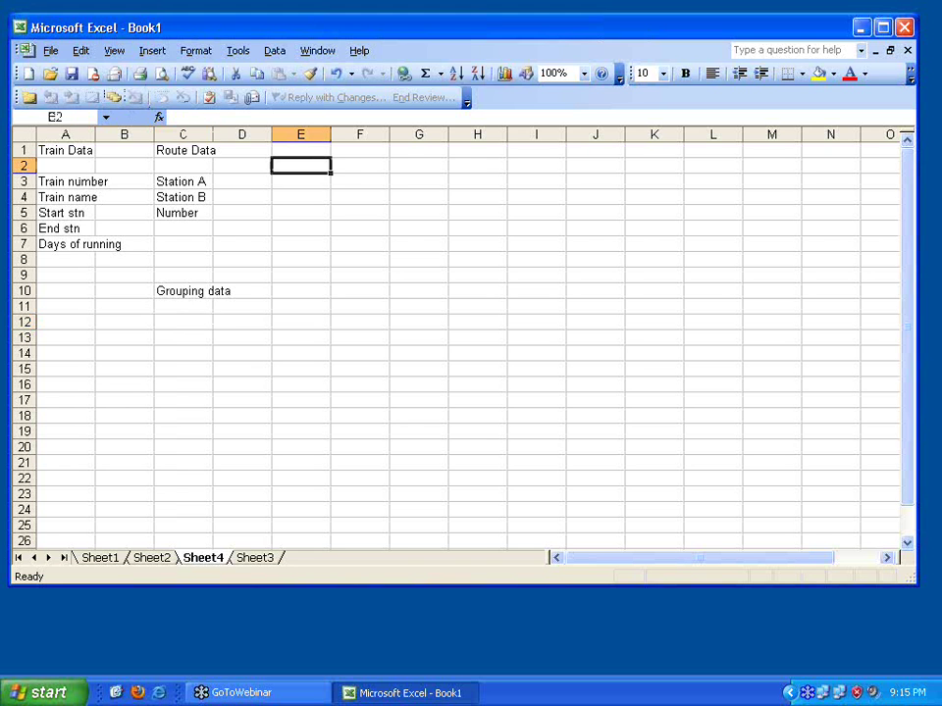
left_click(321, 147)
type("CC")
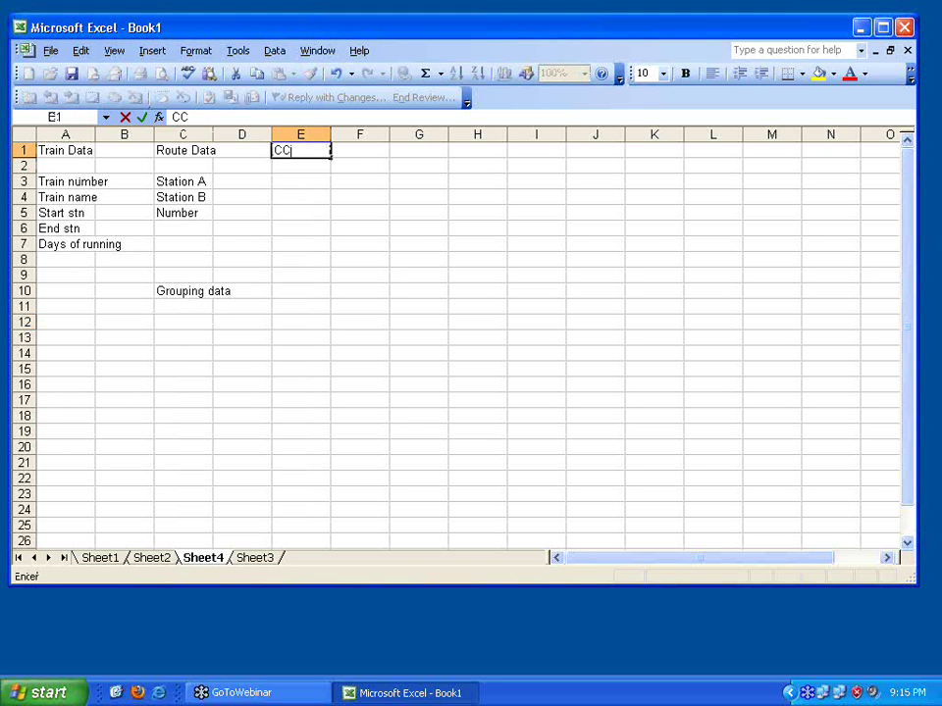
type(" Data")
key("Return")
key("Return")
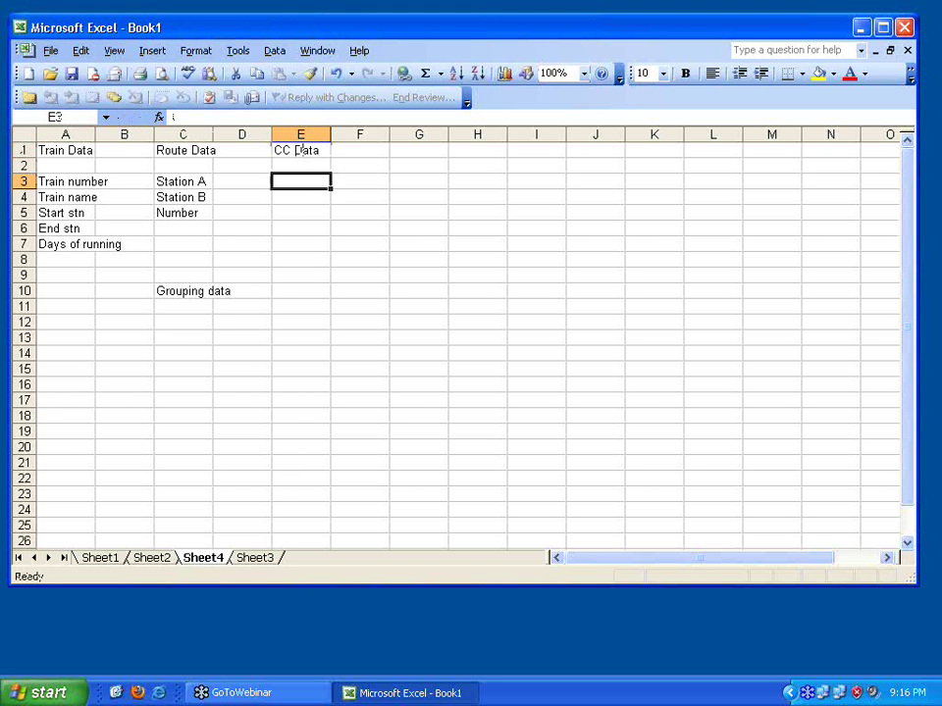